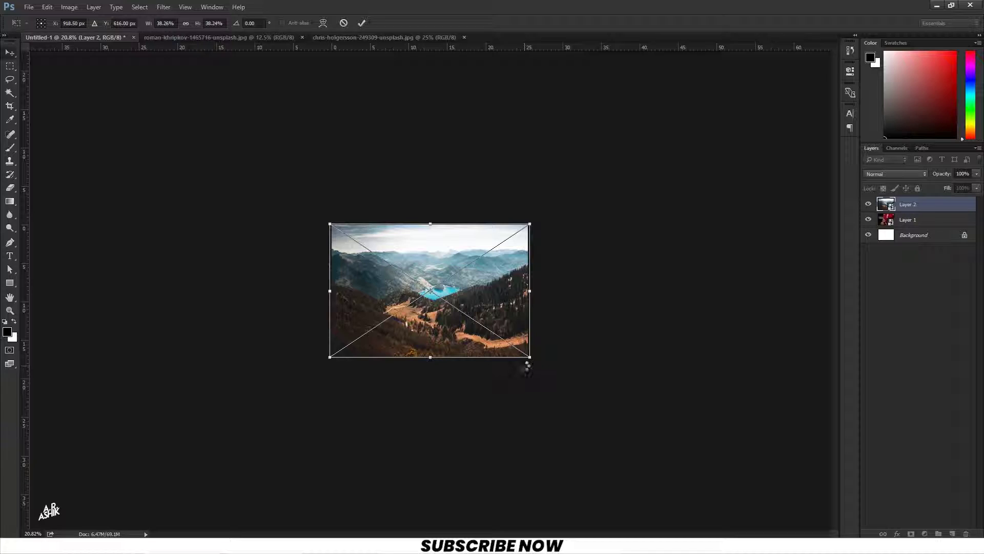
Move the mountain landscape layer below Layer 1 and hide Layer 1
{"action": "key", "text": "ctrl+0"}
{"action": "key", "text": "ctrl+minus"}
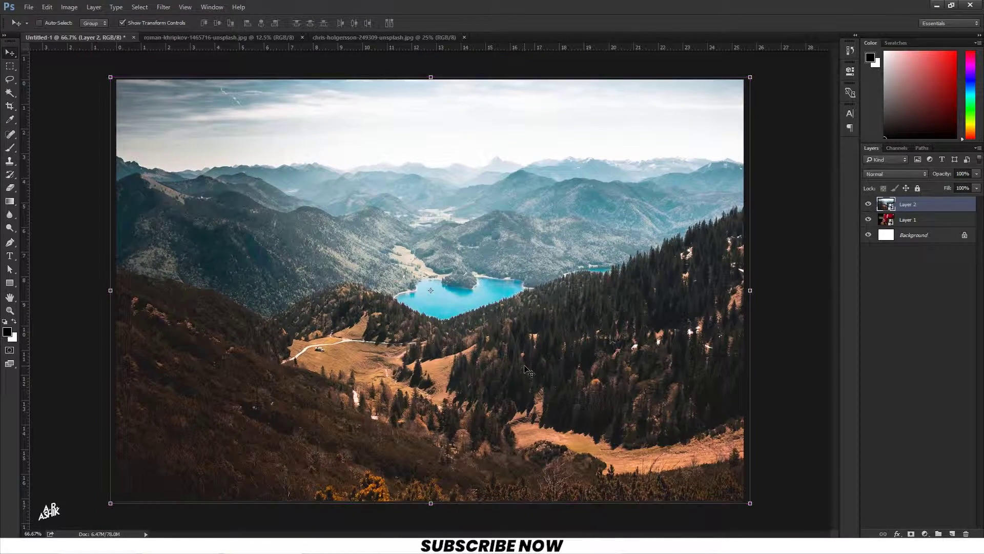
{"action": "left_click_drag", "start_coordinate": [929, 206], "coordinate": [924, 220]}
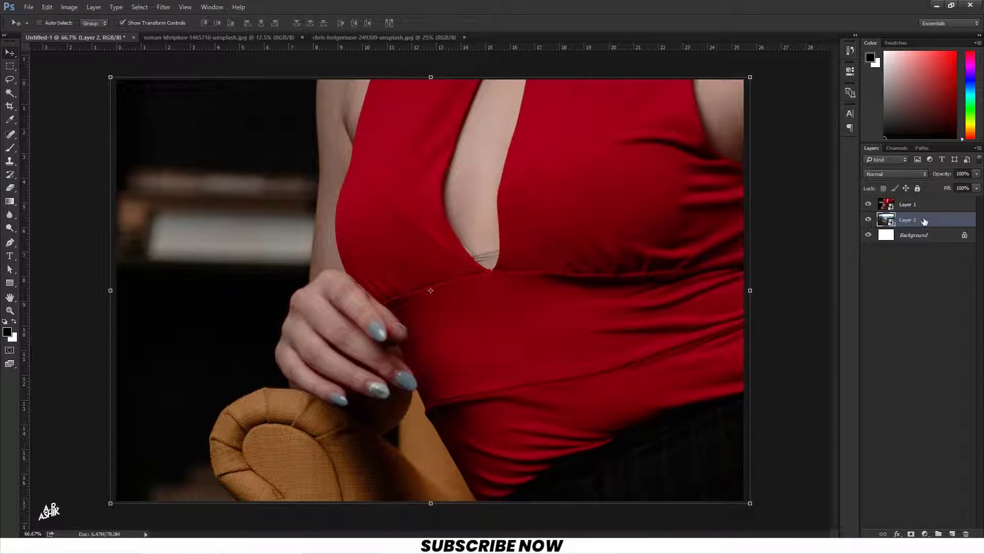
{"action": "left_click", "coordinate": [867, 205]}
Apply a light Gaussian Blur to the landscape layer and collapse its smart filter list
{"action": "left_click", "coordinate": [162, 7]}
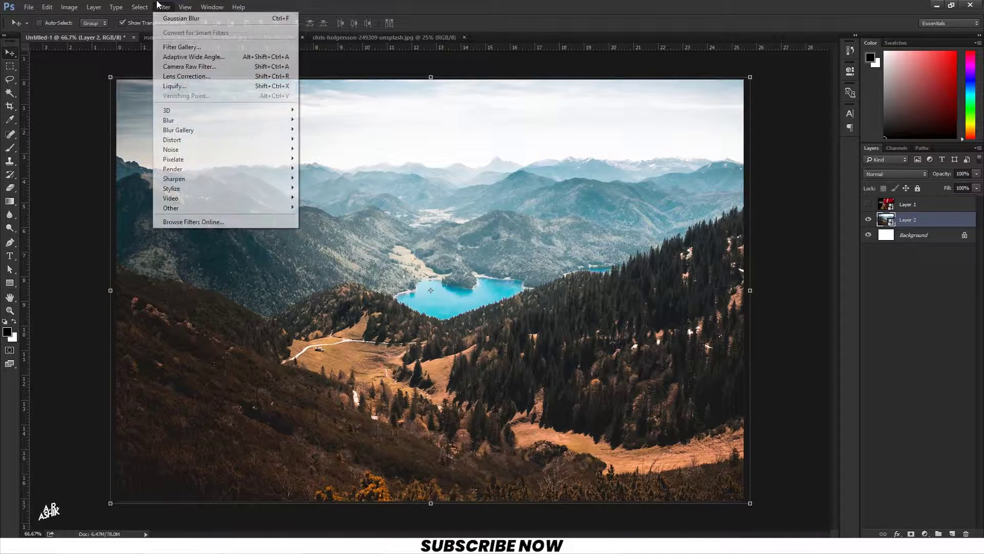
{"action": "mouse_move", "coordinate": [215, 120]}
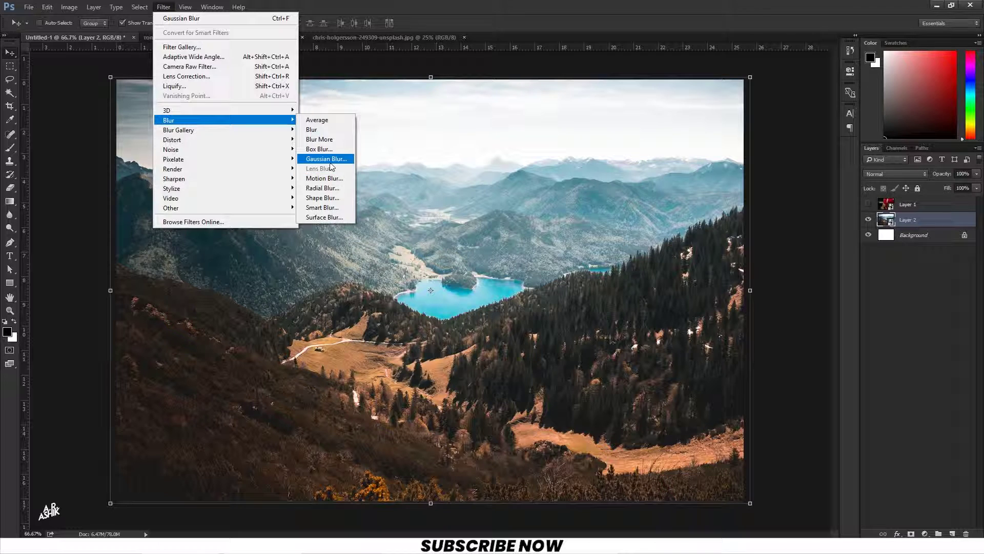
{"action": "left_click", "coordinate": [325, 159]}
{"action": "left_click_drag", "start_coordinate": [672, 277], "coordinate": [645, 275]}
{"action": "left_click", "coordinate": [760, 140]}
{"action": "key", "text": "v"}
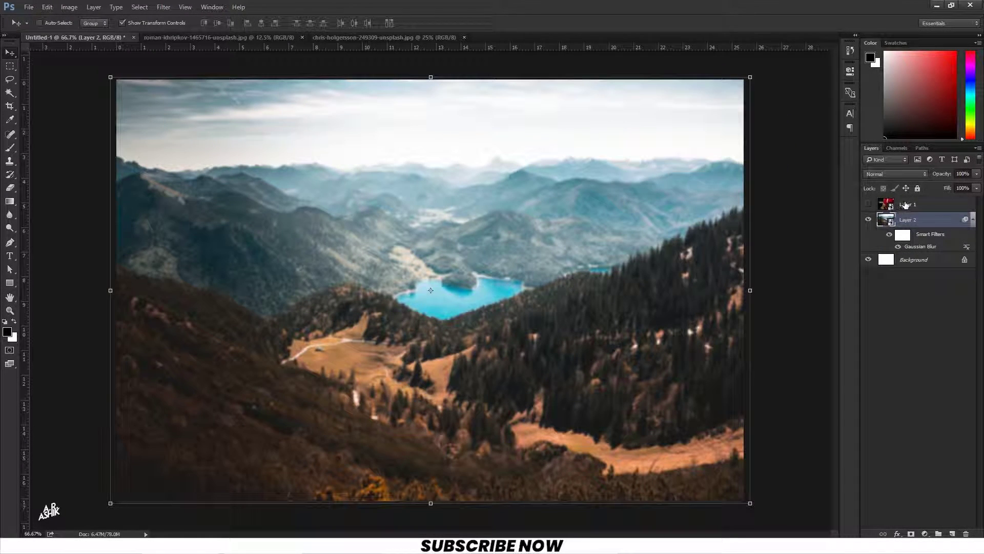
{"action": "left_click", "coordinate": [974, 220]}
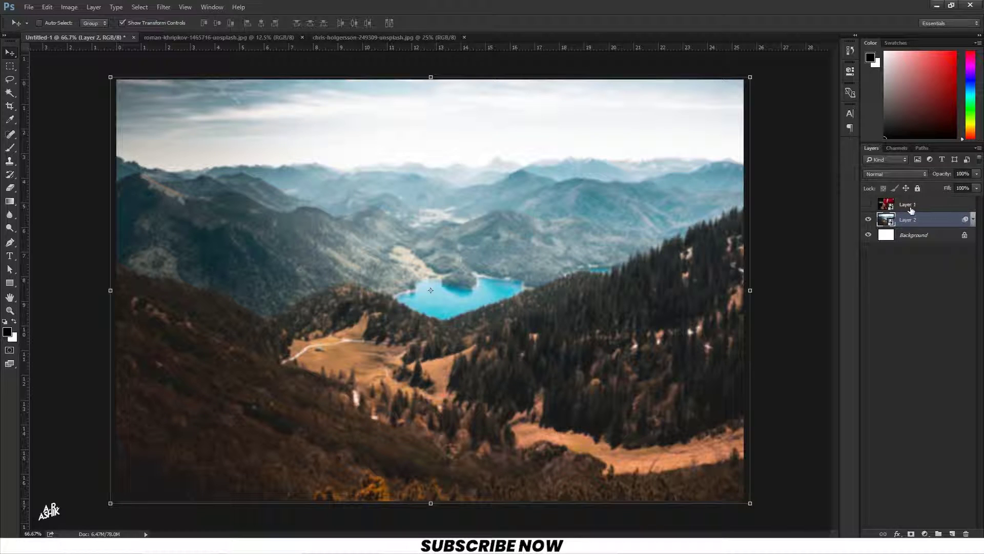
Cover the landscape with a black rectangle about 1870 × 1297 px and lower its opacity to darken the background
{"action": "left_click", "coordinate": [9, 283]}
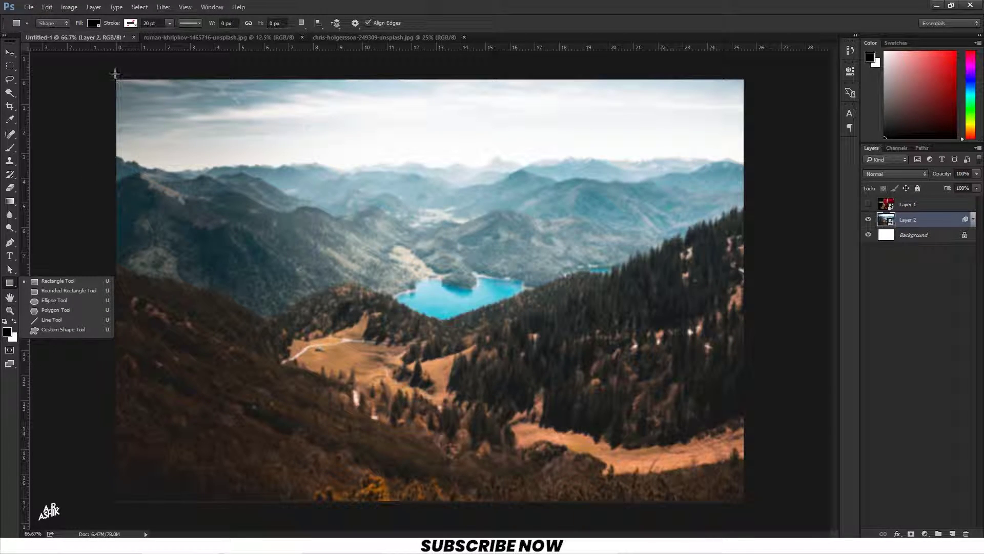
{"action": "left_click_drag", "start_coordinate": [109, 66], "coordinate": [748, 509]}
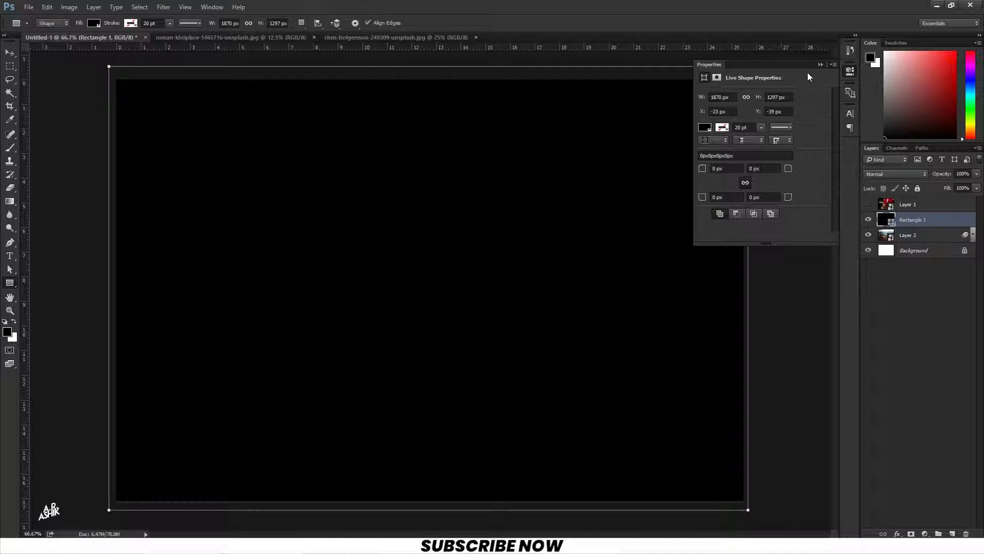
{"action": "left_click", "coordinate": [820, 65]}
{"action": "left_click_drag", "start_coordinate": [943, 174], "coordinate": [921, 178]}
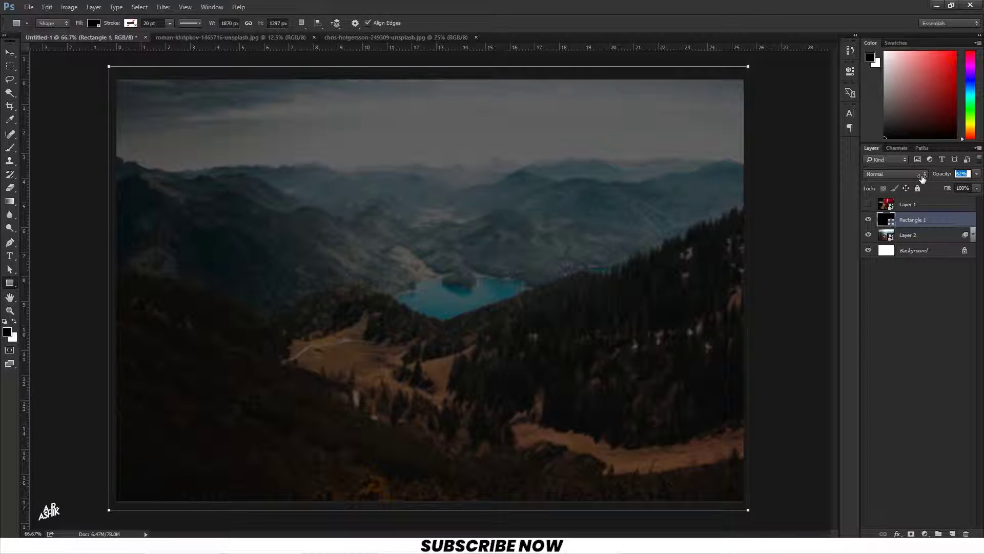
Show Layer 1 again and centre it vertically and horizontally on the canvas
{"action": "left_click", "coordinate": [913, 205]}
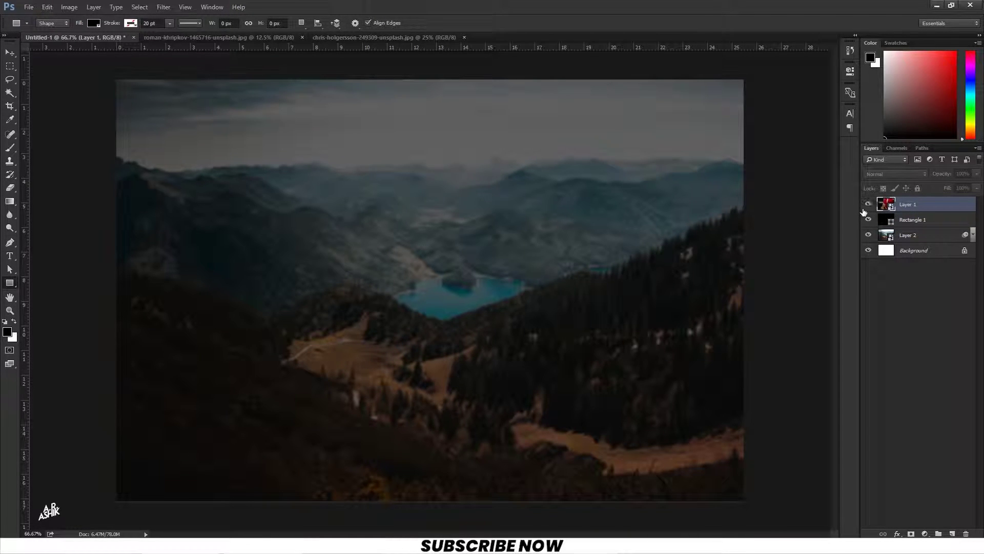
{"action": "left_click", "coordinate": [863, 209]}
{"action": "key", "text": "ctrl+0"}
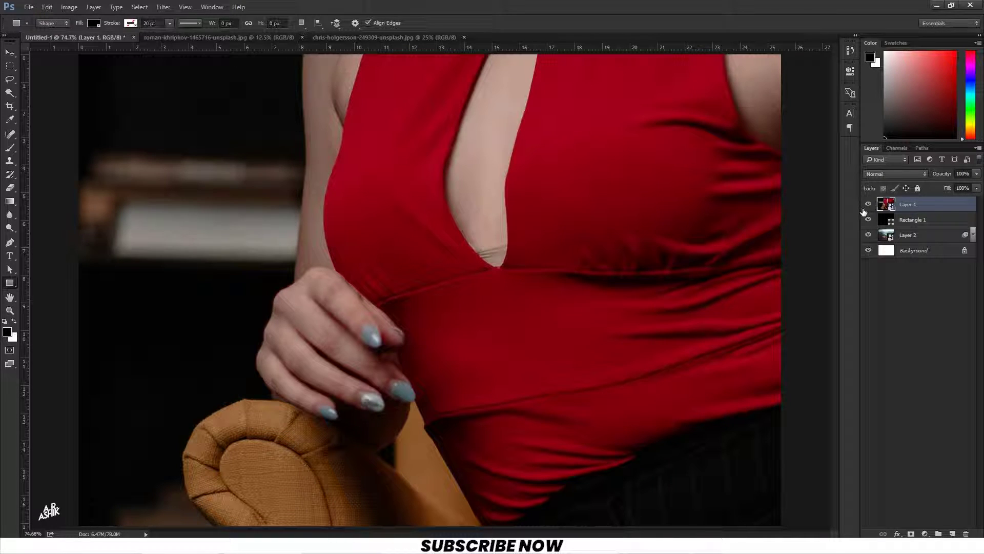
{"action": "key", "text": "ctrl+t"}
{"action": "key", "text": "ctrl+0"}
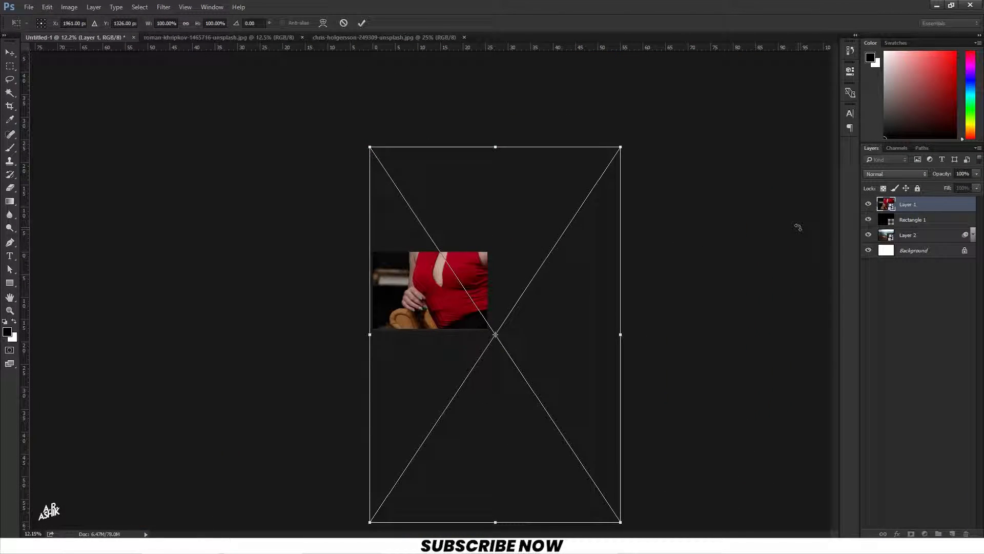
{"action": "key", "text": "Return"}
{"action": "right_click", "coordinate": [9, 53]}
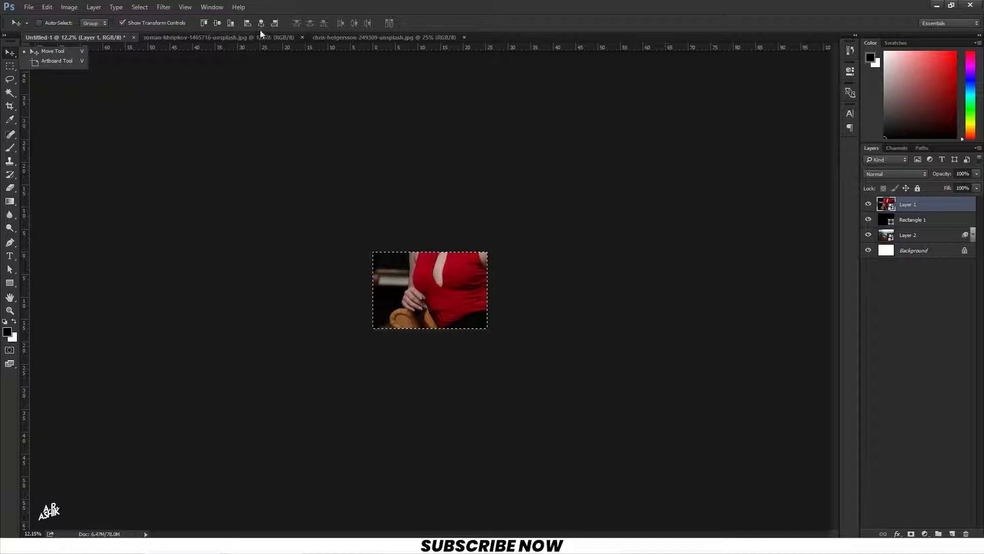
{"action": "left_click", "coordinate": [218, 25]}
{"action": "left_click", "coordinate": [260, 24]}
{"action": "key", "text": "ctrl+d"}
{"action": "key", "text": "ctrl+plus"}
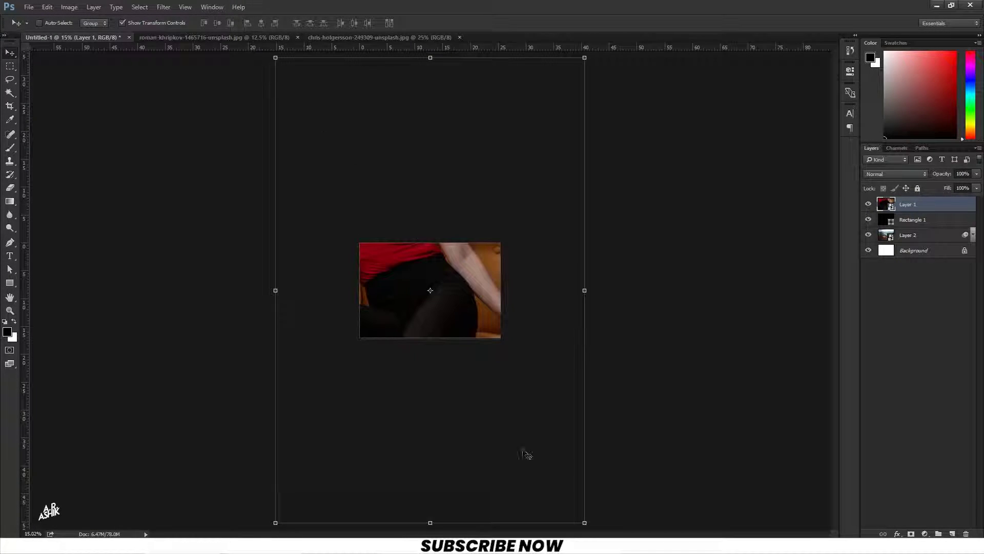
Scale Layer 1 to about 40% and align it with the canvas's upper-right corner so the woman's head and torso fill the canvas
{"action": "key", "text": "ctrl+t"}
{"action": "left_click_drag", "start_coordinate": [585, 522], "coordinate": [481, 393]}
{"action": "key", "text": "ctrl+plus"}
{"action": "key", "text": "ctrl+plus"}
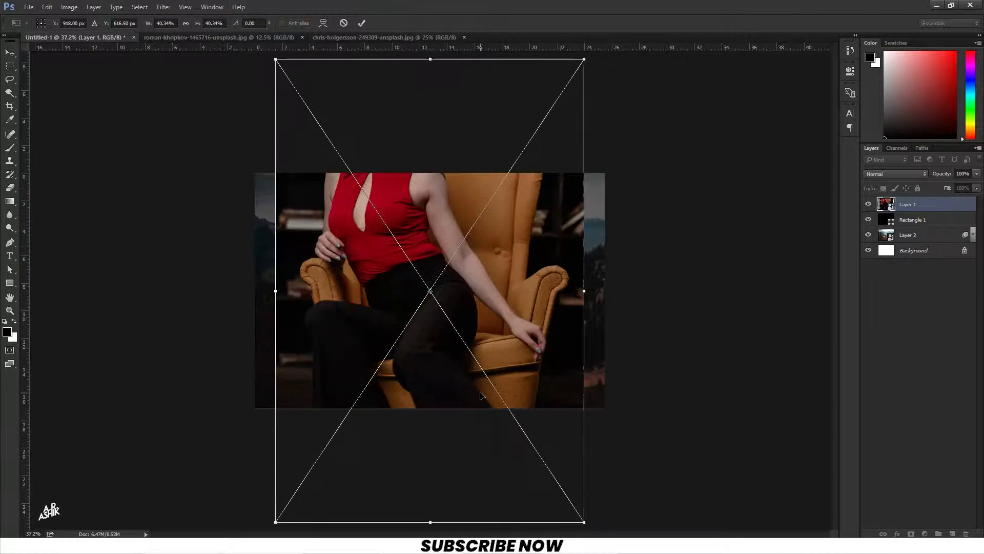
{"action": "left_click_drag", "start_coordinate": [511, 281], "coordinate": [528, 393]}
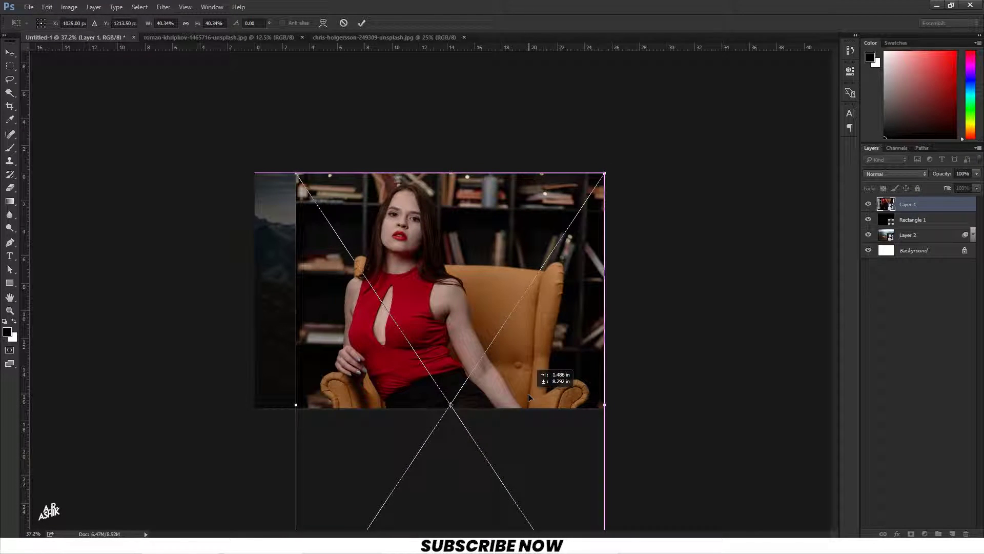
{"action": "key", "text": "Return"}
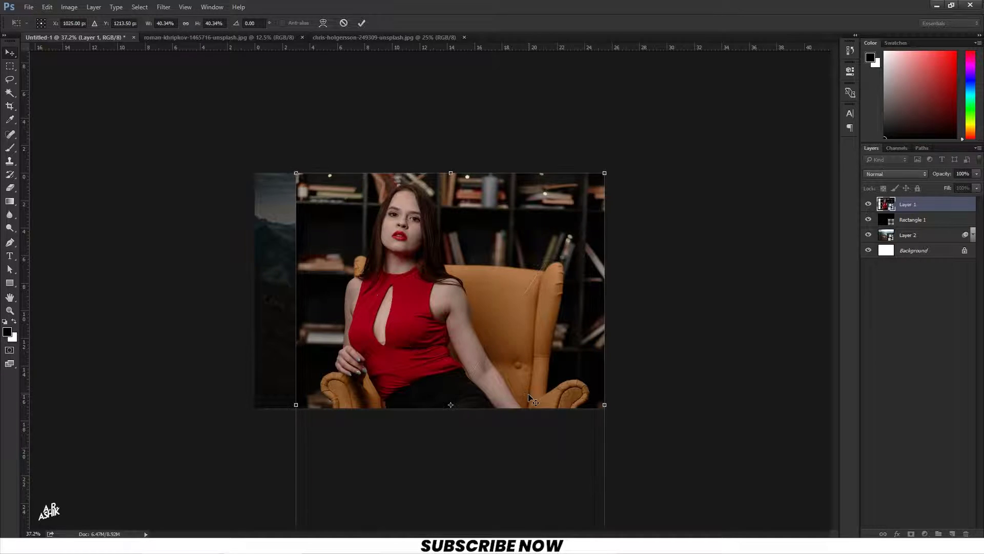
{"action": "scroll", "coordinate": [474, 315], "scroll_direction": "down", "scroll_amount": 2}
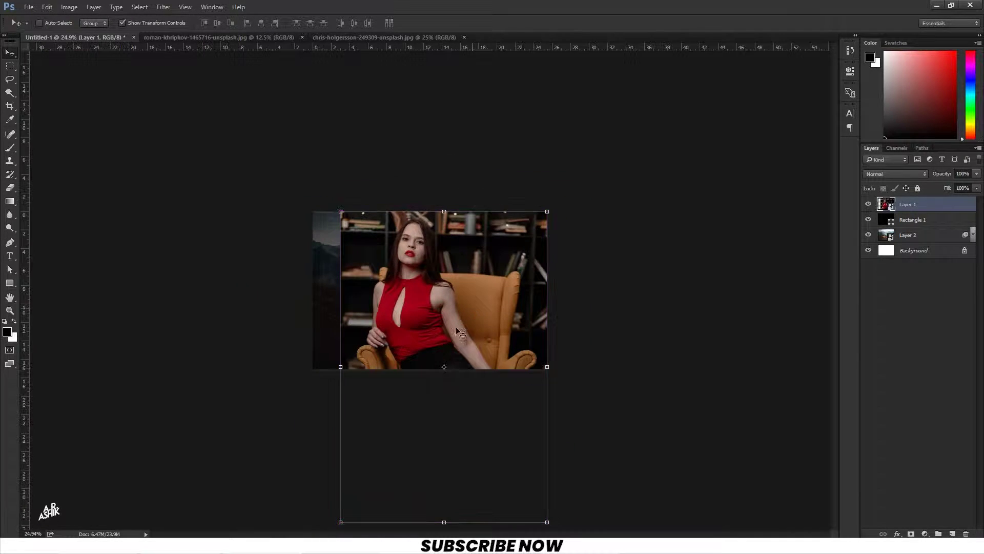
{"action": "left_click", "coordinate": [893, 386]}
Draw a black rectangle about 453 × 569 px beside the woman's head, over the armchair's backrest
{"action": "key", "text": "ctrl+0"}
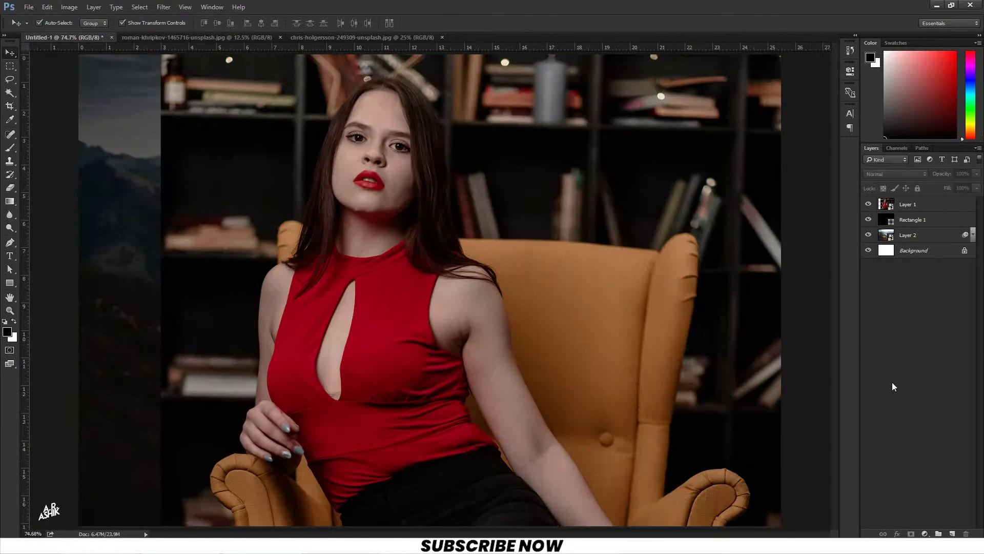
{"action": "key", "text": "ctrl+minus"}
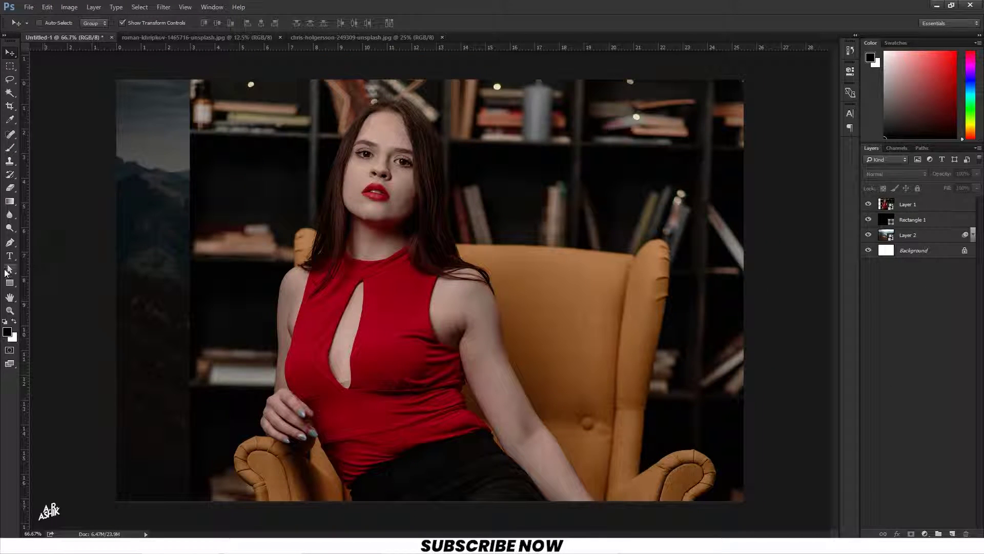
{"action": "left_click", "coordinate": [10, 283]}
{"action": "left_click_drag", "start_coordinate": [476, 135], "coordinate": [631, 327]}
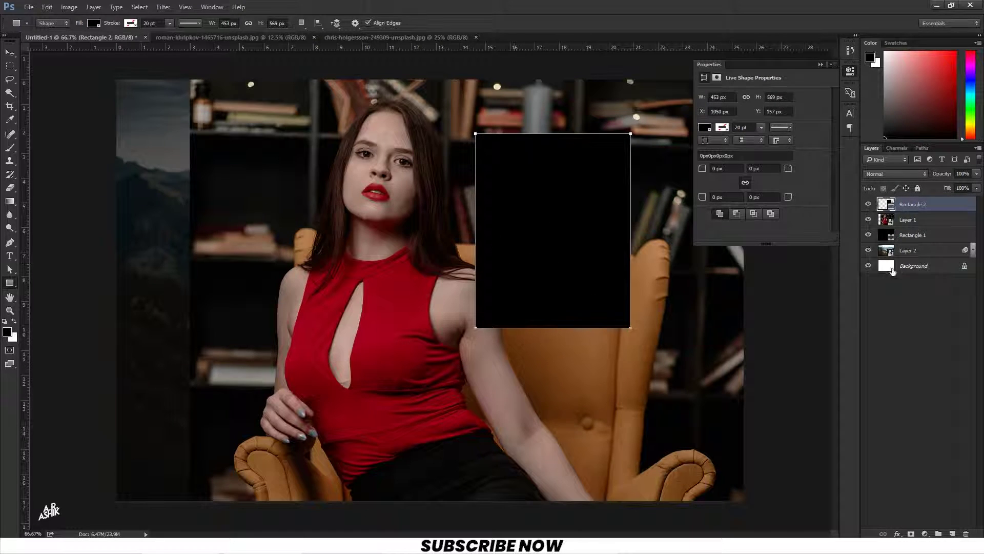
Duplicate the small black rectangle, place the copy beneath the original and fill the copy with white (ffffff)
{"action": "key", "text": "ctrl+j"}
{"action": "left_click_drag", "start_coordinate": [912, 213], "coordinate": [891, 231]}
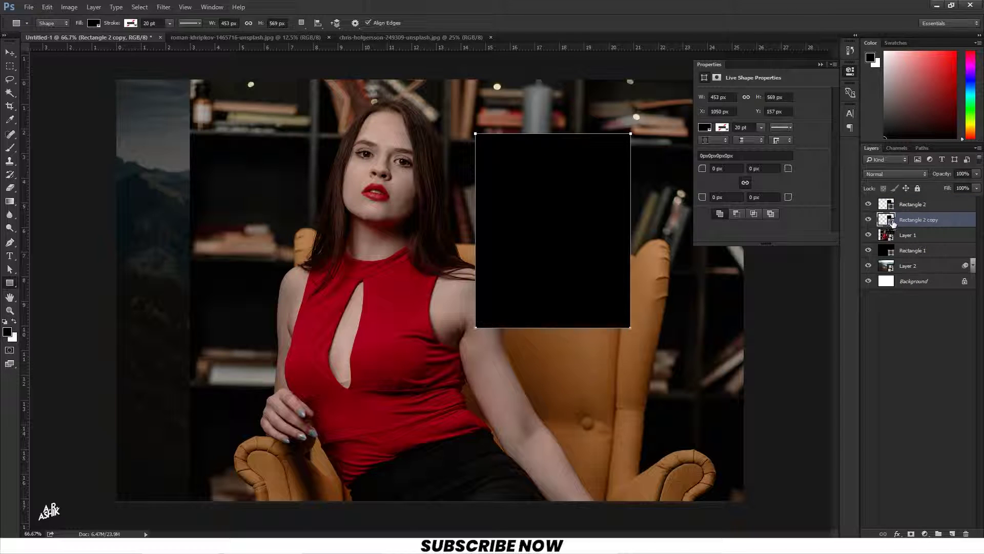
{"action": "double_click", "coordinate": [891, 222]}
{"action": "type", "text": "ffffff"}
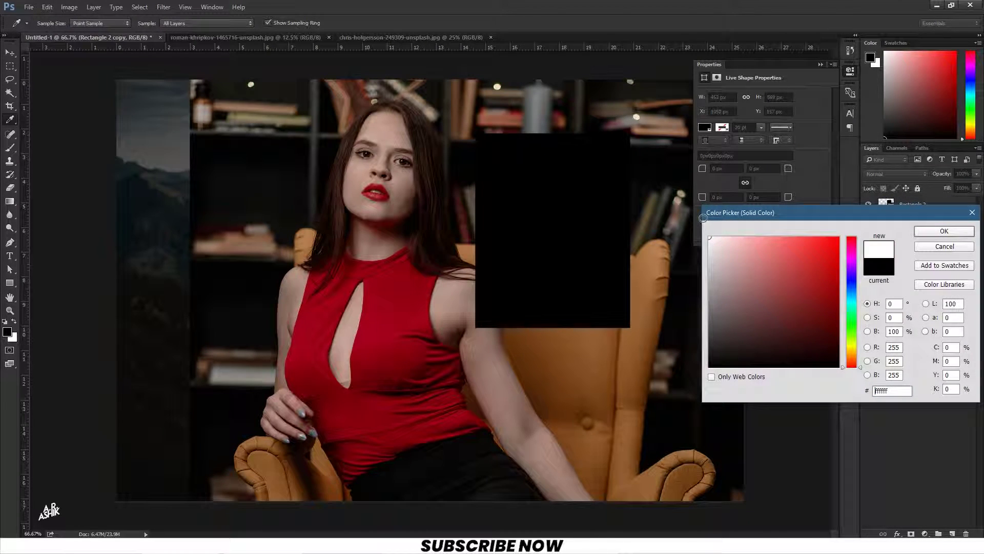
{"action": "left_click", "coordinate": [945, 235]}
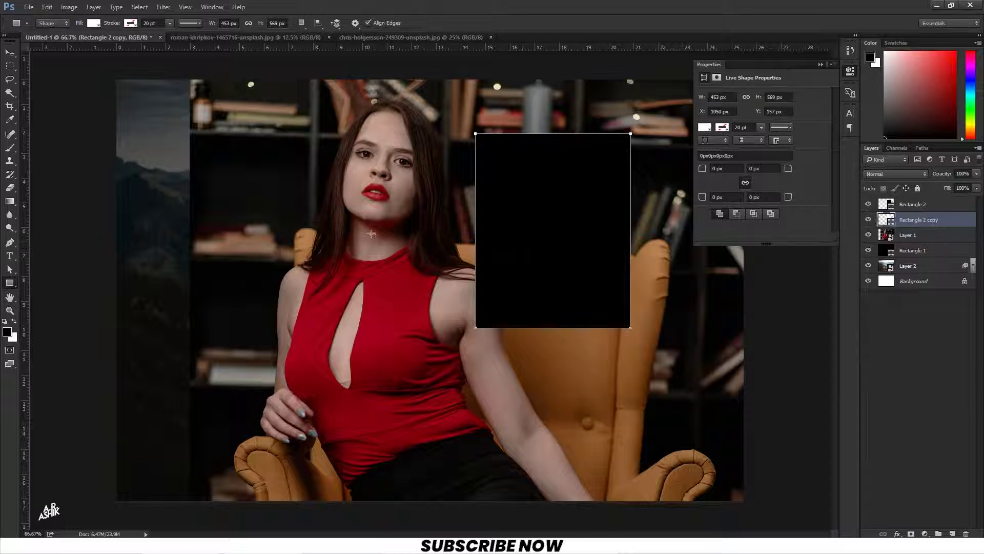
Enlarge the white rectangle to about 510 × 701 px as a Polaroid border with a deeper lower margin
{"action": "left_click", "coordinate": [10, 52]}
{"action": "left_click_drag", "start_coordinate": [630, 326], "coordinate": [640, 341]}
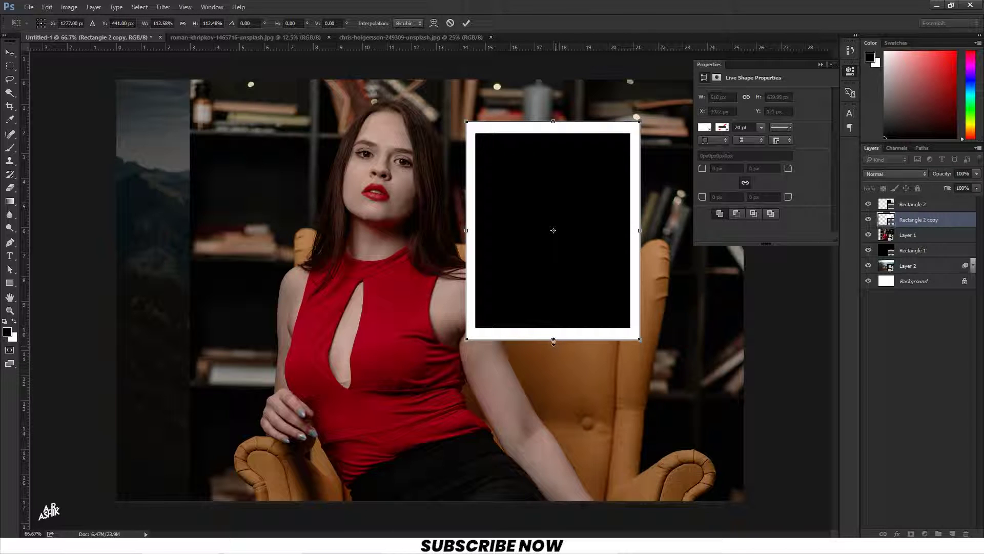
{"action": "left_click_drag", "start_coordinate": [553, 340], "coordinate": [555, 362]}
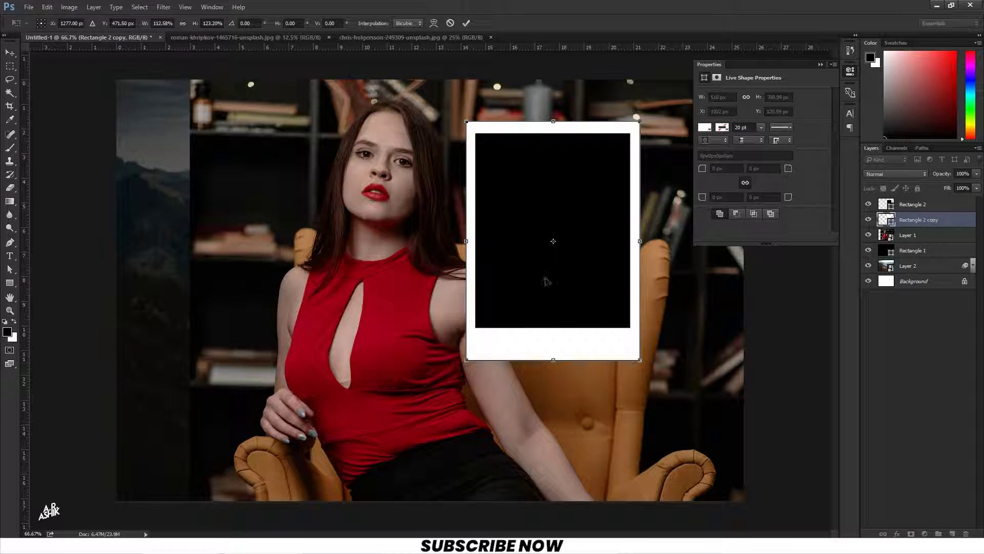
{"action": "key", "text": "Return"}
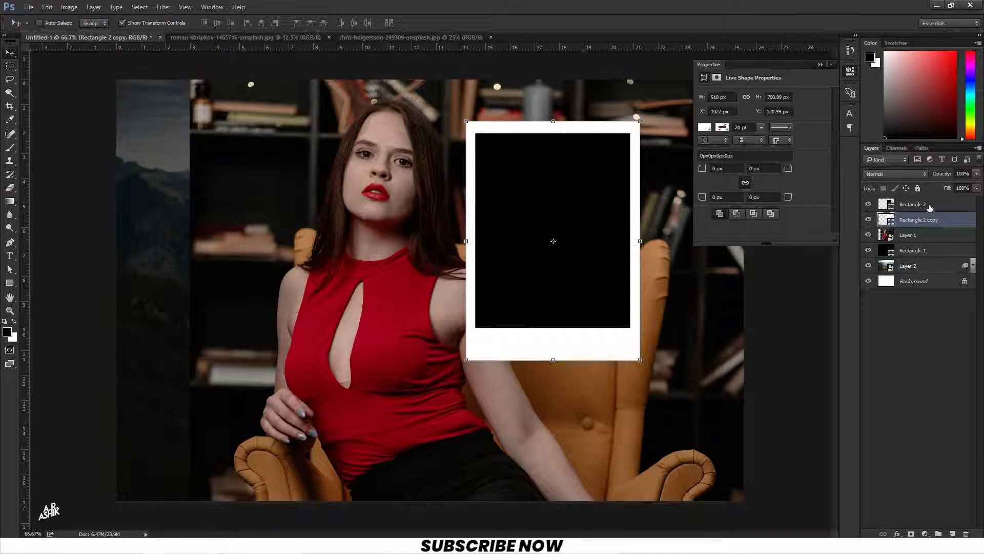
Place both frame rectangles beneath Layer 1 and move them together sideways behind the woman's face and shoulder
{"action": "left_click", "coordinate": [912, 205], "text": "shift"}
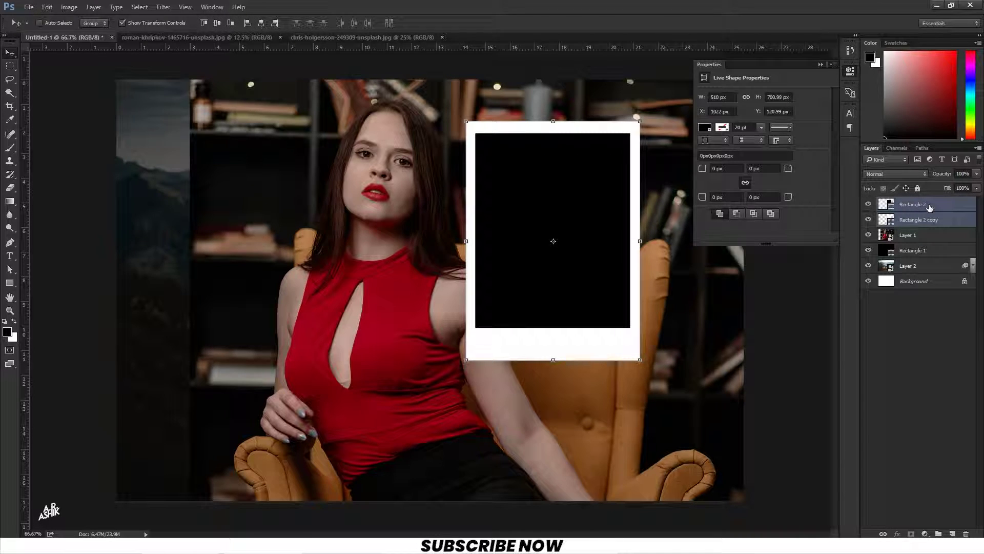
{"action": "left_click_drag", "start_coordinate": [930, 207], "coordinate": [924, 240]}
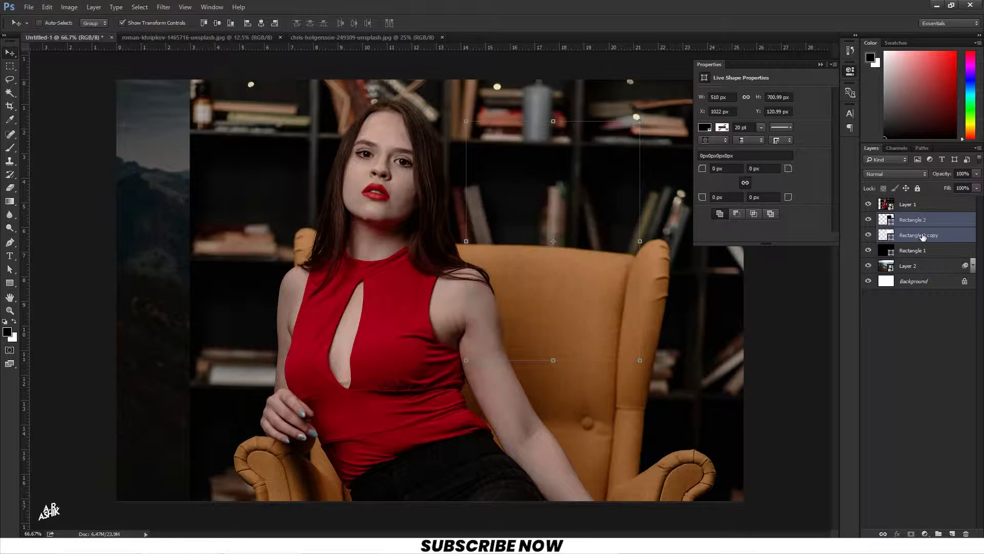
{"action": "left_click", "coordinate": [916, 210]}
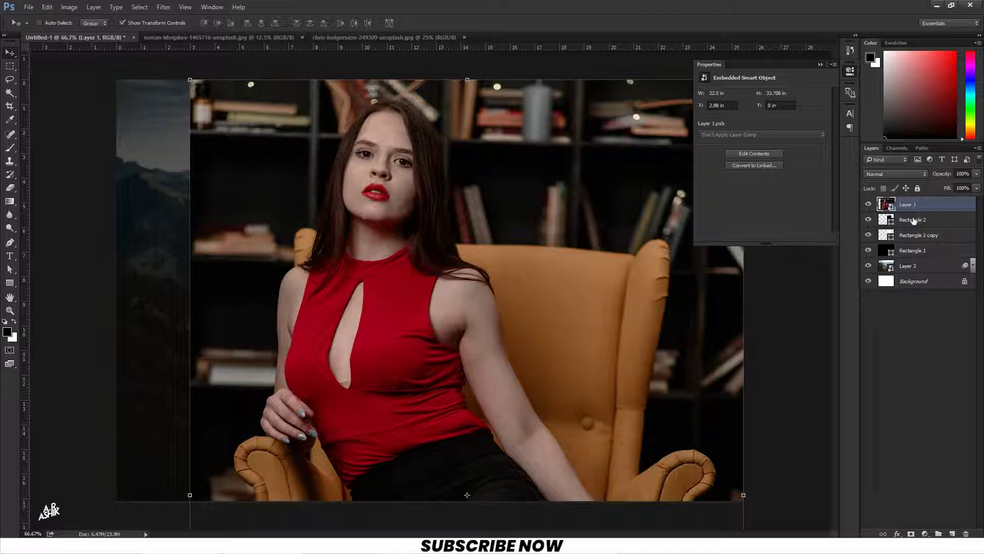
{"action": "left_click", "coordinate": [914, 221]}
{"action": "left_click", "coordinate": [917, 236], "text": "shift"}
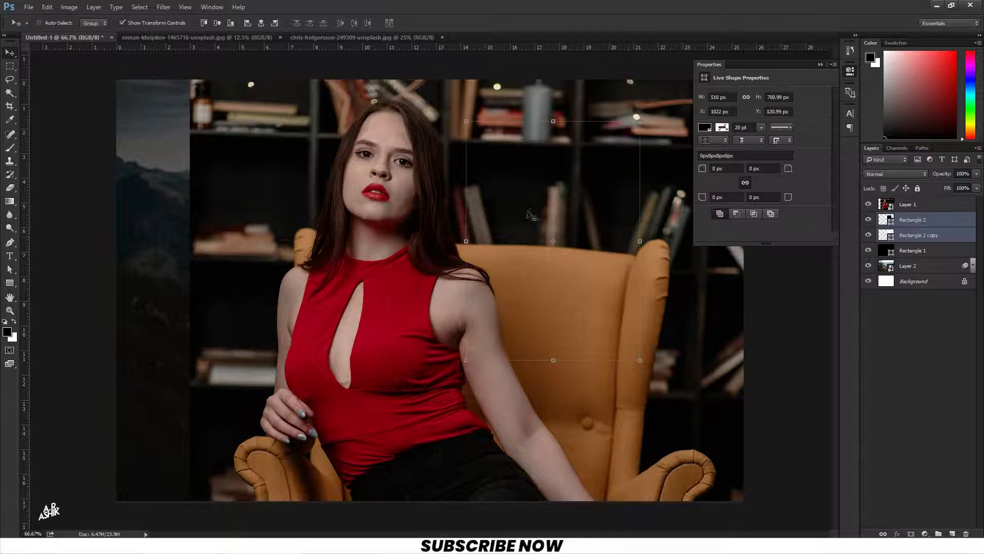
{"action": "left_click_drag", "start_coordinate": [592, 236], "coordinate": [338, 228]}
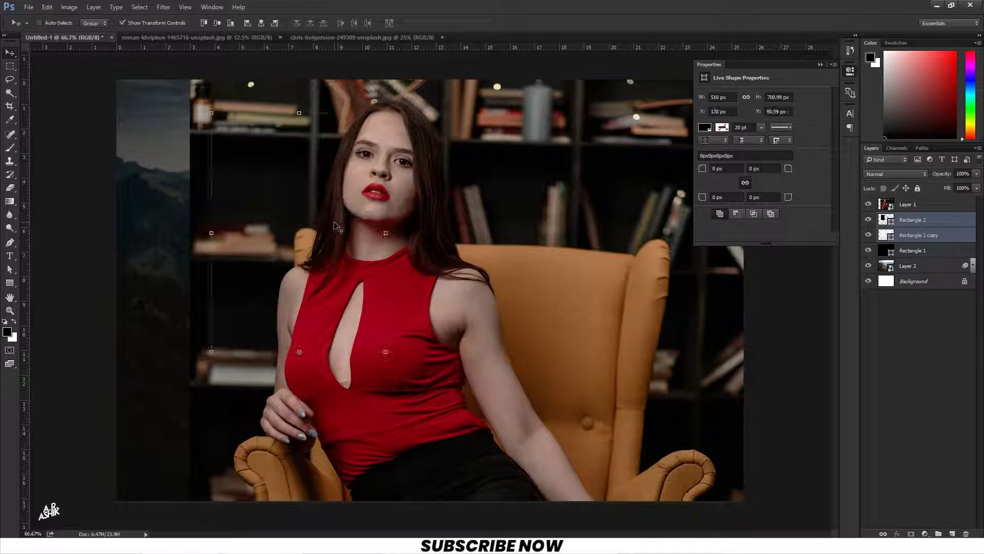
Clip Layer 1 to the small black rectangle with a clipping mask and collapse the layer's properties
{"action": "left_click", "coordinate": [911, 206]}
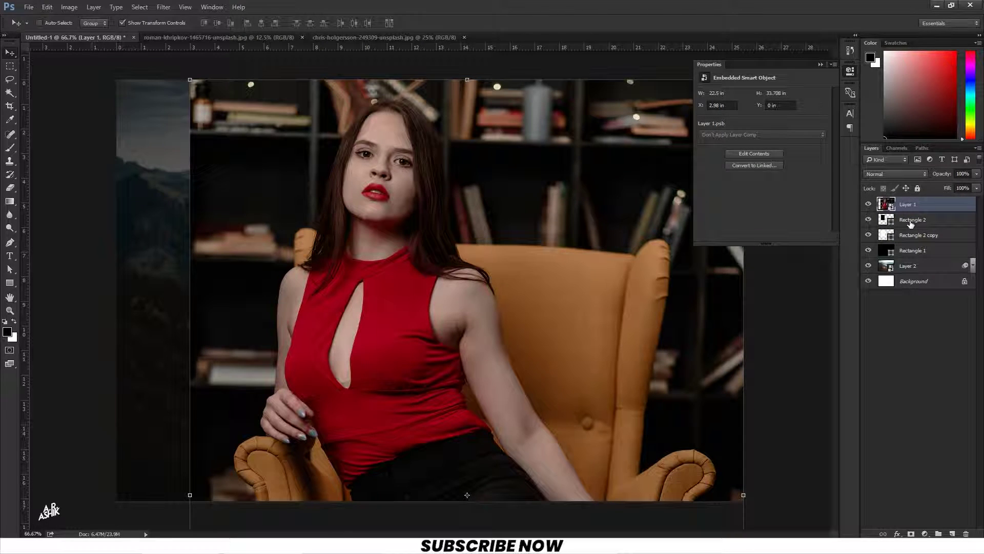
{"action": "right_click", "coordinate": [927, 207]}
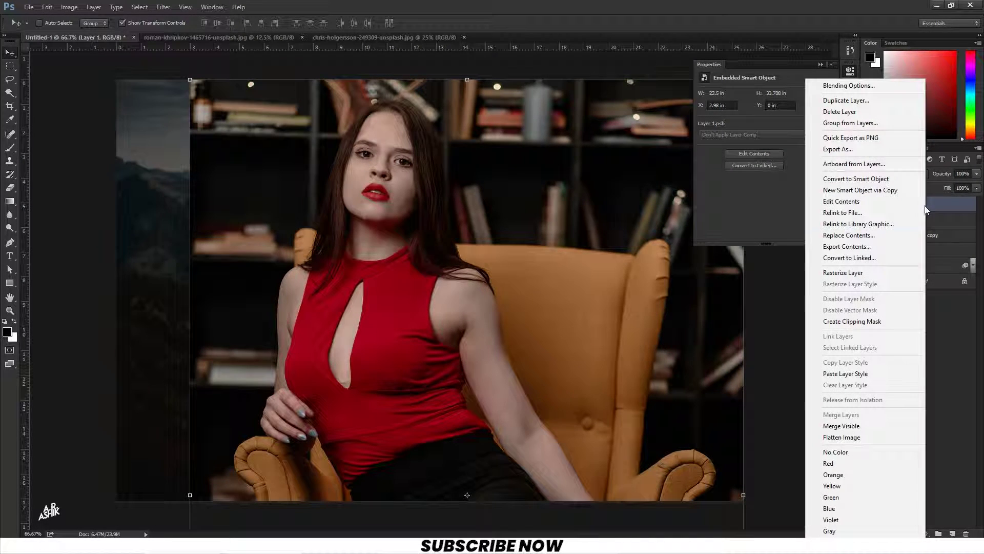
{"action": "left_click", "coordinate": [860, 322]}
{"action": "left_click", "coordinate": [821, 65]}
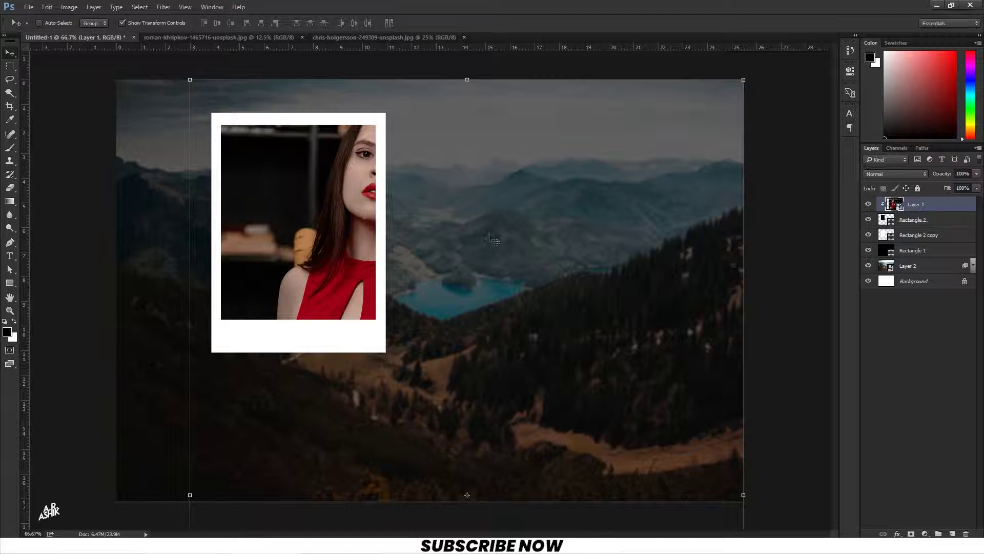
Scale both frame rectangles together to about 98.6% and move them sideways and up over the woman's face and shoulder
{"action": "left_click", "coordinate": [917, 226]}
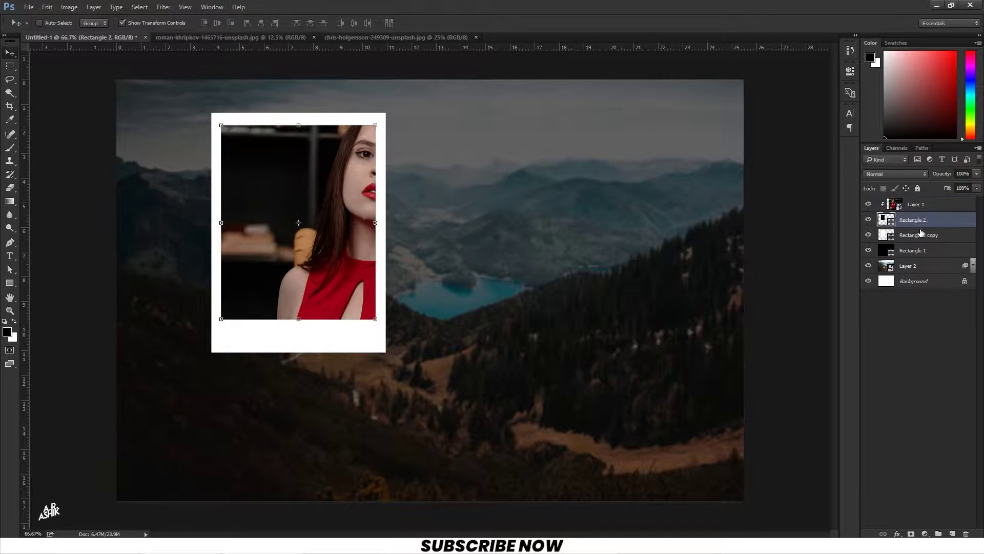
{"action": "left_click", "coordinate": [921, 237], "text": "ctrl"}
{"action": "key", "text": "ctrl+t"}
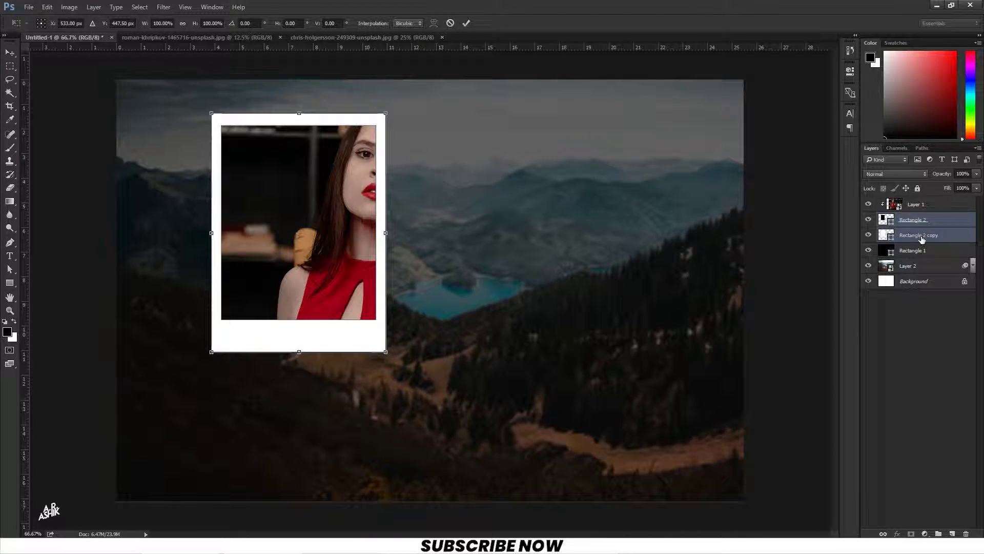
{"action": "left_click_drag", "start_coordinate": [382, 349], "coordinate": [389, 325]}
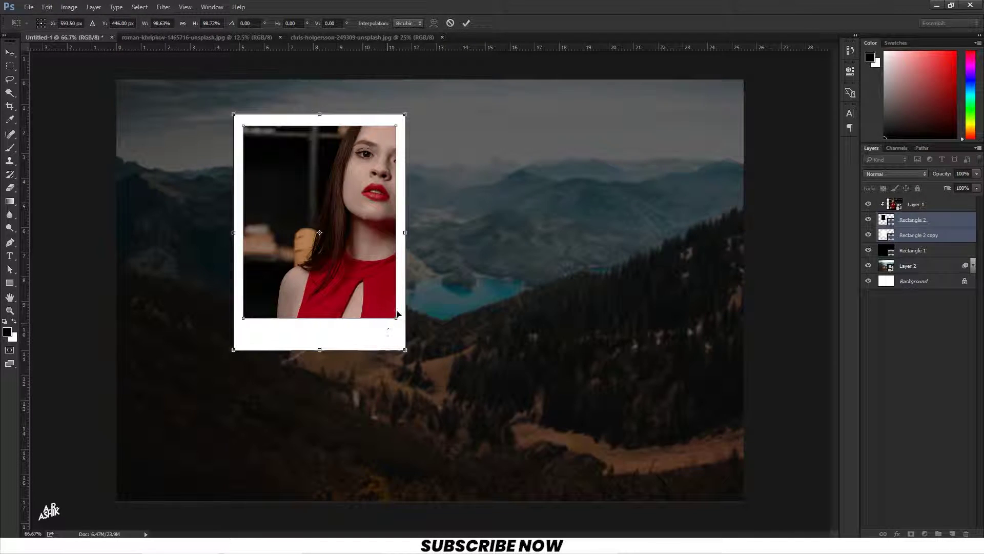
{"action": "left_click_drag", "start_coordinate": [369, 245], "coordinate": [366, 239]}
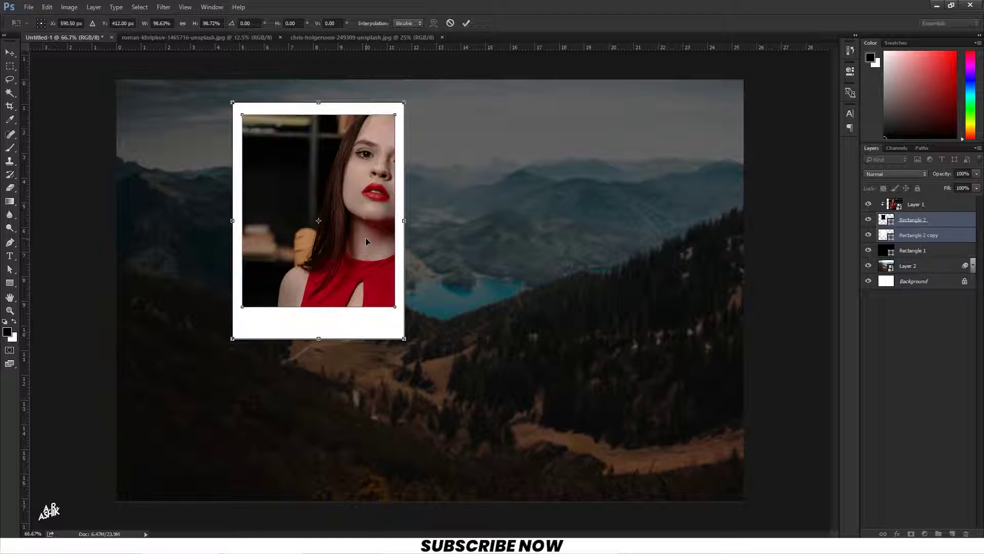
{"action": "key", "text": "Return"}
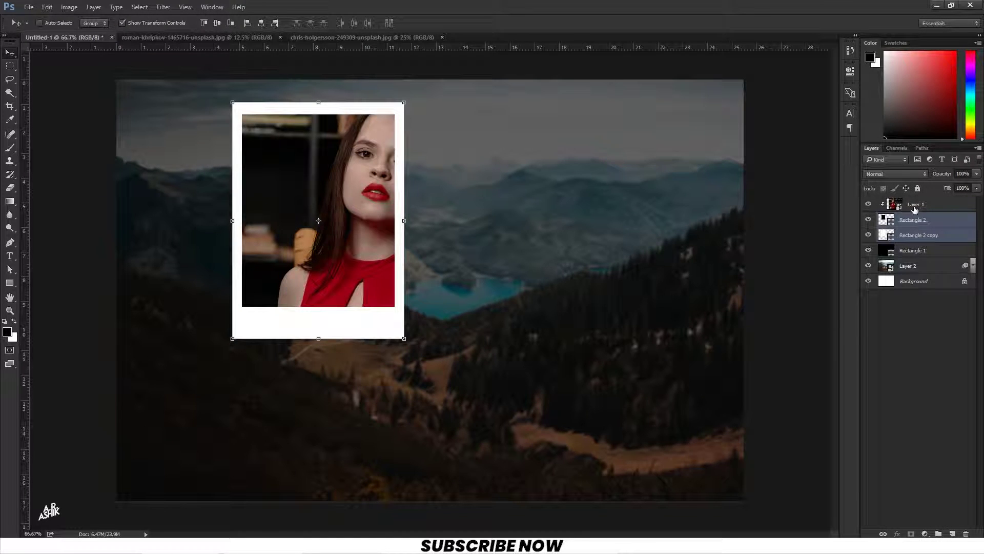
Group Layer 1 with both frame rectangles and duplicate the group
{"action": "left_click", "coordinate": [915, 209]}
{"action": "left_click", "coordinate": [935, 234], "text": "shift"}
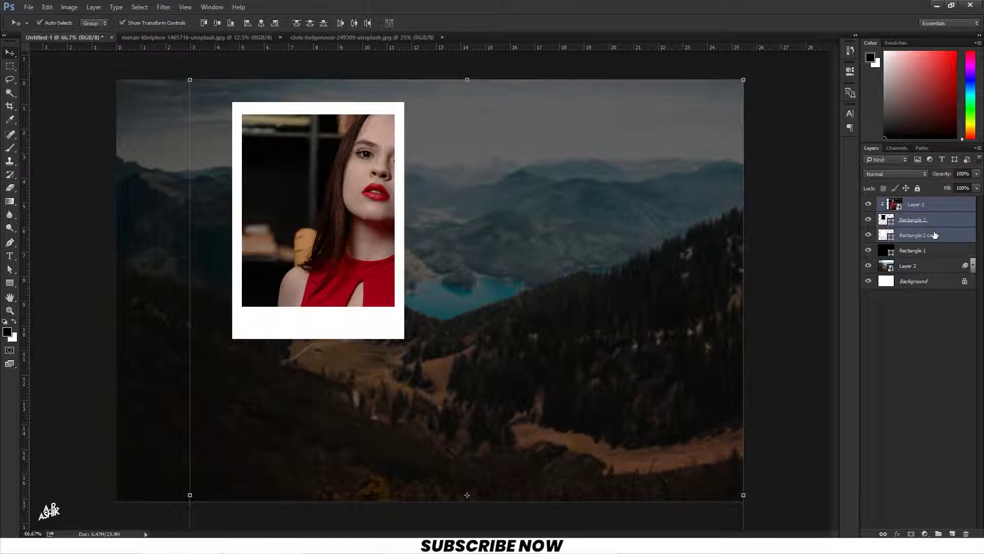
{"action": "key", "text": "ctrl+g"}
{"action": "key", "text": "ctrl+j"}
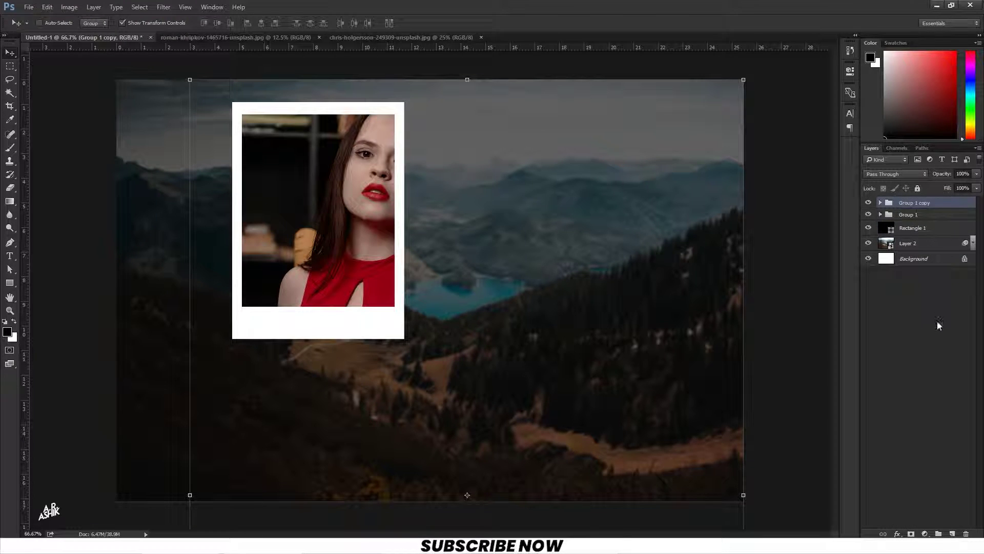
In Group 1 copy, move both frame rectangles over the woman's full face and tilt them counterclockwise, leaving the portrait in place
{"action": "left_click", "coordinate": [881, 204]}
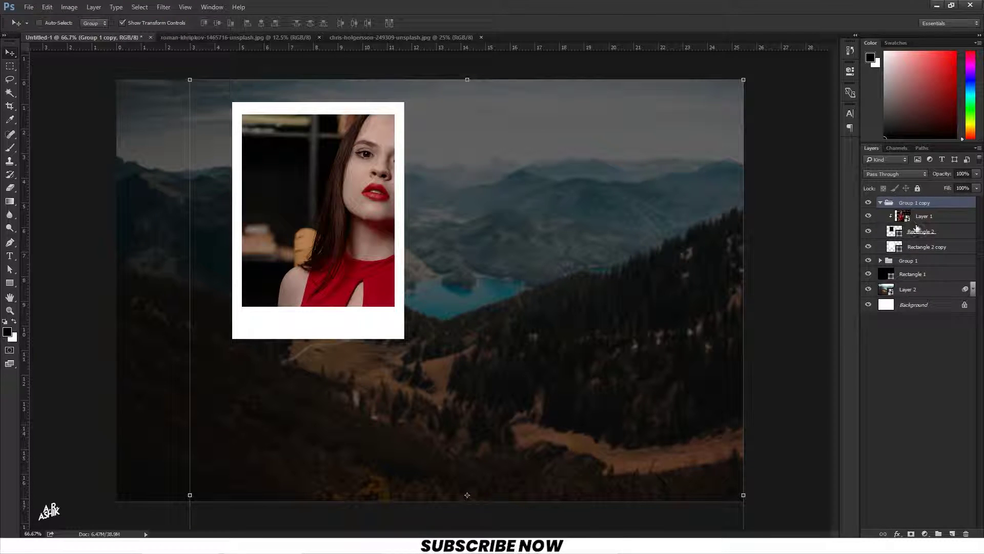
{"action": "left_click", "coordinate": [922, 235]}
{"action": "left_click", "coordinate": [935, 251], "text": "shift"}
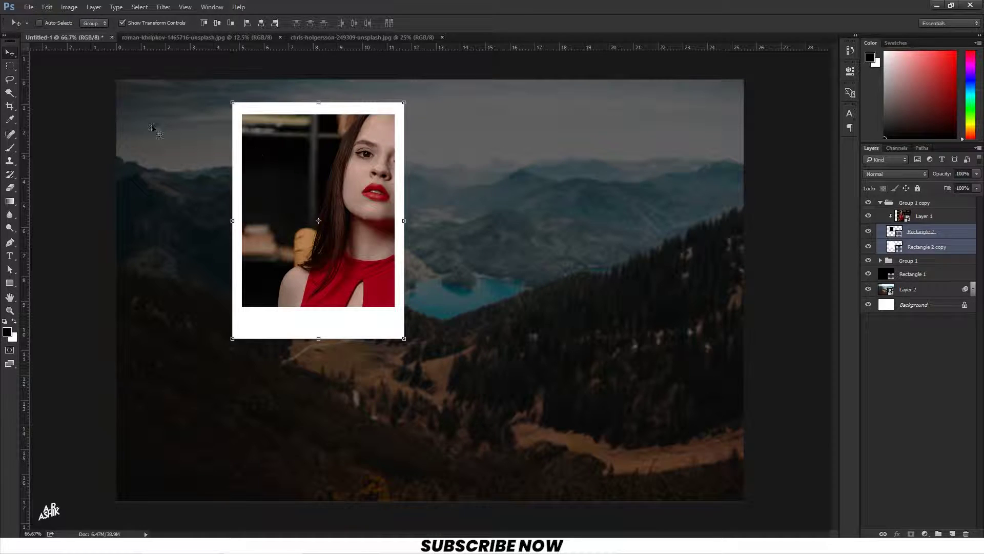
{"action": "key", "text": "ctrl+alt+t"}
{"action": "left_click_drag", "start_coordinate": [353, 274], "coordinate": [462, 272]}
{"action": "left_click_drag", "start_coordinate": [520, 339], "coordinate": [579, 283]}
{"action": "left_click_drag", "start_coordinate": [507, 279], "coordinate": [504, 268]}
{"action": "key", "text": "Return"}
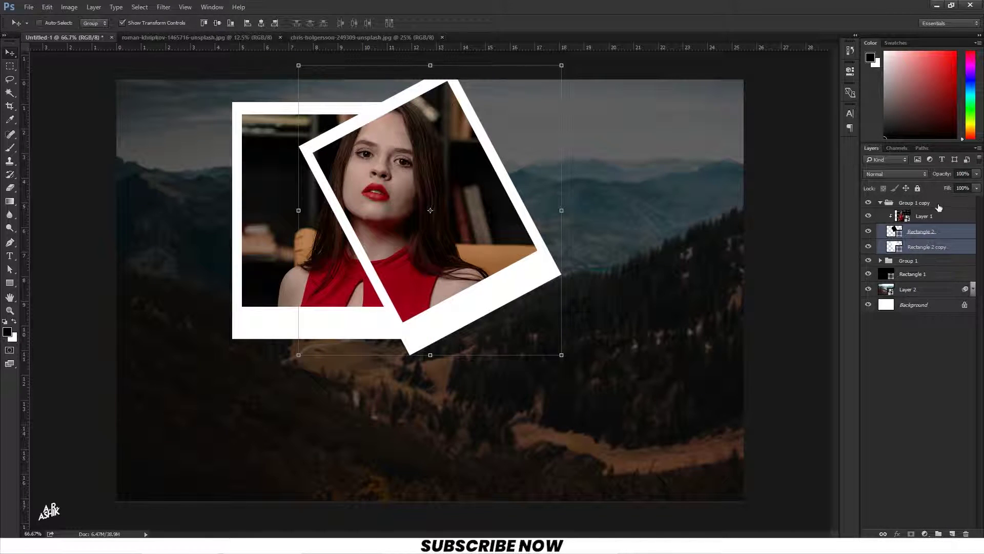
{"action": "left_click", "coordinate": [880, 203]}
Duplicate Group 1 copy and place the new frame over the red dress and hand below the face, tilted slightly clockwise
{"action": "left_click", "coordinate": [909, 205]}
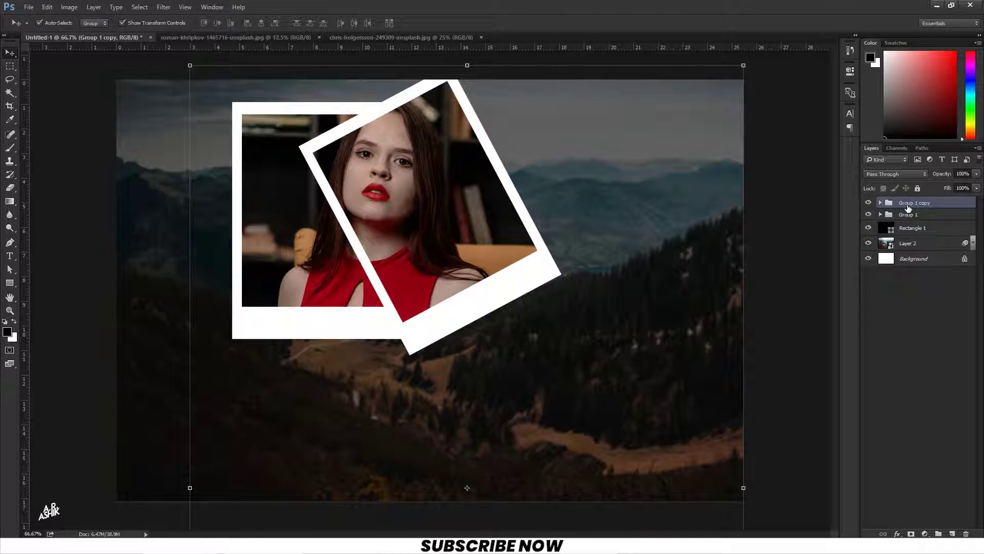
{"action": "key", "text": "ctrl+j"}
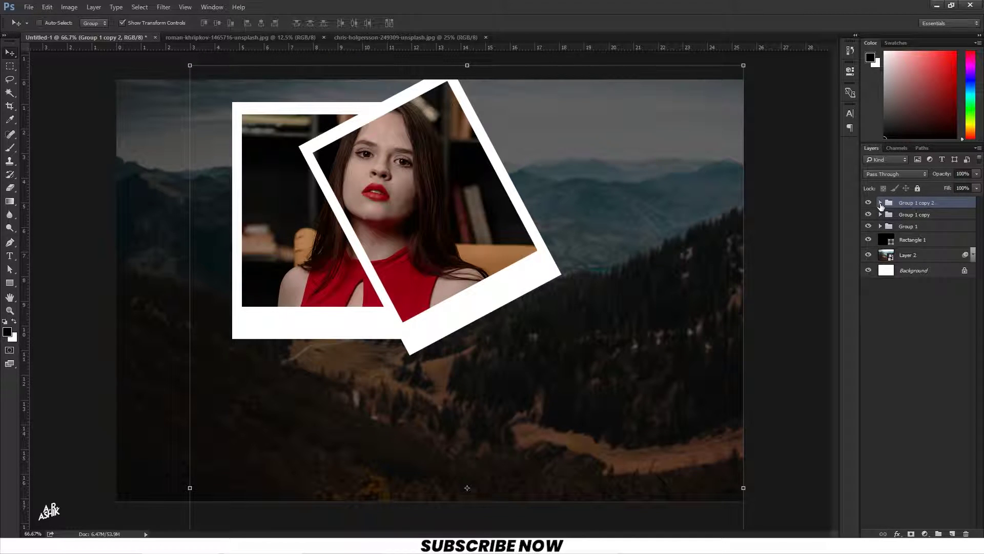
{"action": "left_click", "coordinate": [880, 203]}
{"action": "left_click", "coordinate": [920, 231]}
{"action": "left_click", "coordinate": [919, 247], "text": "shift"}
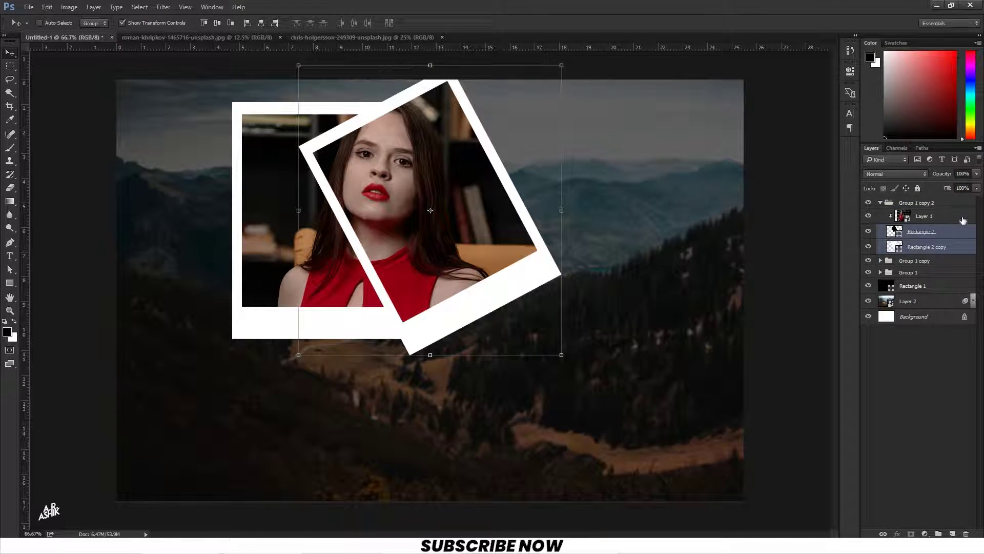
{"action": "left_click_drag", "start_coordinate": [514, 275], "coordinate": [402, 401]}
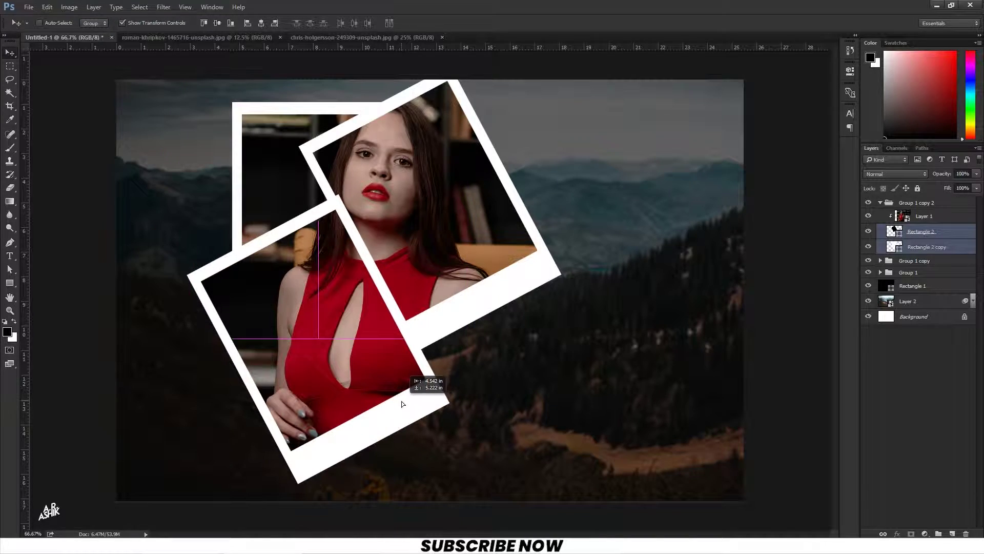
{"action": "left_click", "coordinate": [453, 337]}
{"action": "left_click_drag", "start_coordinate": [466, 193], "coordinate": [644, 291]}
{"action": "key", "text": "Return"}
{"action": "left_click", "coordinate": [881, 203]}
Duplicate Group 1 copy 2 and place the new frame over the chest and upper arm beside it, rotated steeply clockwise
{"action": "key", "text": "ctrl+j"}
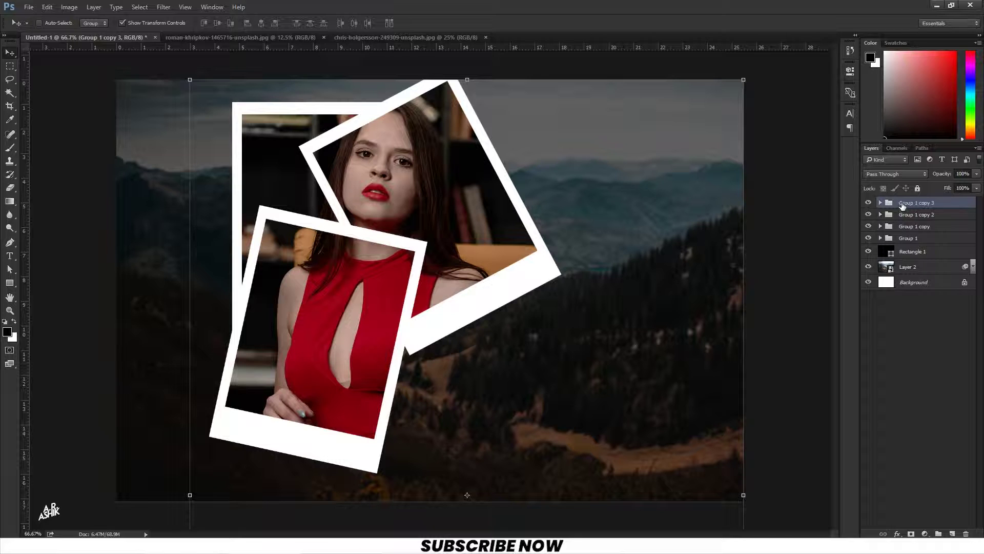
{"action": "left_click", "coordinate": [881, 203]}
{"action": "left_click", "coordinate": [927, 235]}
{"action": "left_click", "coordinate": [927, 247], "text": "shift"}
{"action": "left_click_drag", "start_coordinate": [369, 331], "coordinate": [523, 331]}
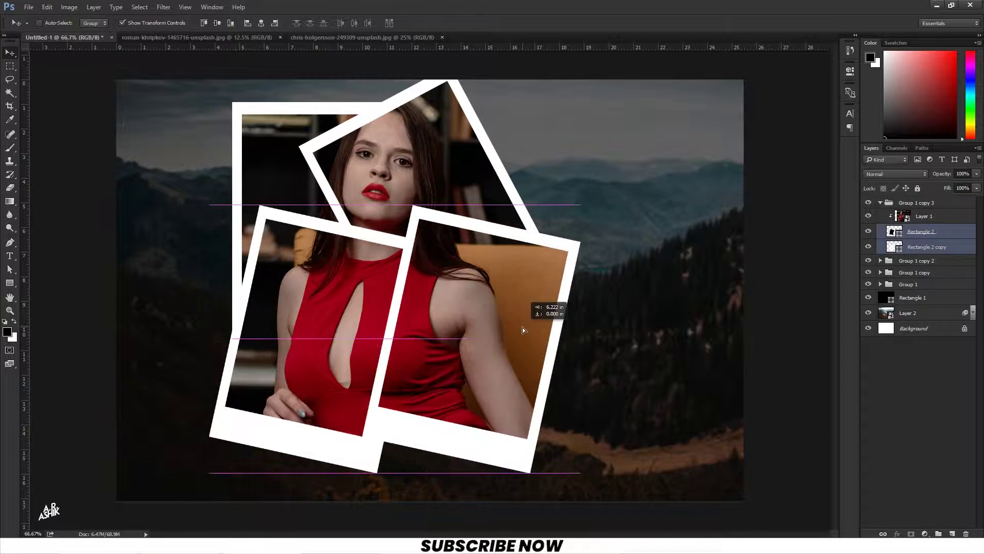
{"action": "left_click_drag", "start_coordinate": [595, 196], "coordinate": [647, 268]}
{"action": "left_click_drag", "start_coordinate": [570, 318], "coordinate": [559, 333]}
{"action": "key", "text": "Return"}
{"action": "left_click", "coordinate": [880, 203]}
Duplicate Group 1 copy 3, then shrink and rotate the new frame and place it over the woman's forearm near the canvas's lower edge
{"action": "key", "text": "ctrl+j"}
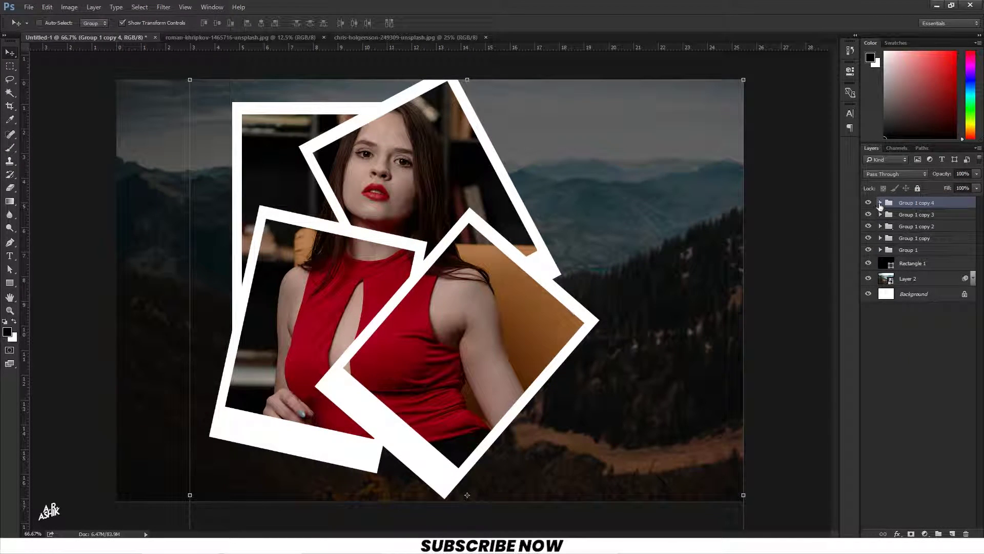
{"action": "left_click", "coordinate": [880, 203]}
{"action": "left_click", "coordinate": [923, 232]}
{"action": "left_click", "coordinate": [925, 246], "text": "shift"}
{"action": "left_click_drag", "start_coordinate": [606, 199], "coordinate": [641, 433]}
{"action": "left_click_drag", "start_coordinate": [542, 409], "coordinate": [613, 267]}
{"action": "left_click_drag", "start_coordinate": [718, 245], "coordinate": [353, 129]}
{"action": "left_click_drag", "start_coordinate": [664, 50], "coordinate": [611, 114]}
{"action": "left_click_drag", "start_coordinate": [579, 237], "coordinate": [560, 455]}
{"action": "left_click_drag", "start_coordinate": [628, 423], "coordinate": [627, 416]}
{"action": "key", "text": "Return"}
{"action": "left_click", "coordinate": [880, 203]}
Duplicate Group 1 copy 4 and place the new frame, resized and tilted, over the dark shelf beside the dress with its deep margin facing outward
{"action": "left_click", "coordinate": [917, 205]}
{"action": "key", "text": "ctrl+j"}
{"action": "left_click", "coordinate": [881, 203]}
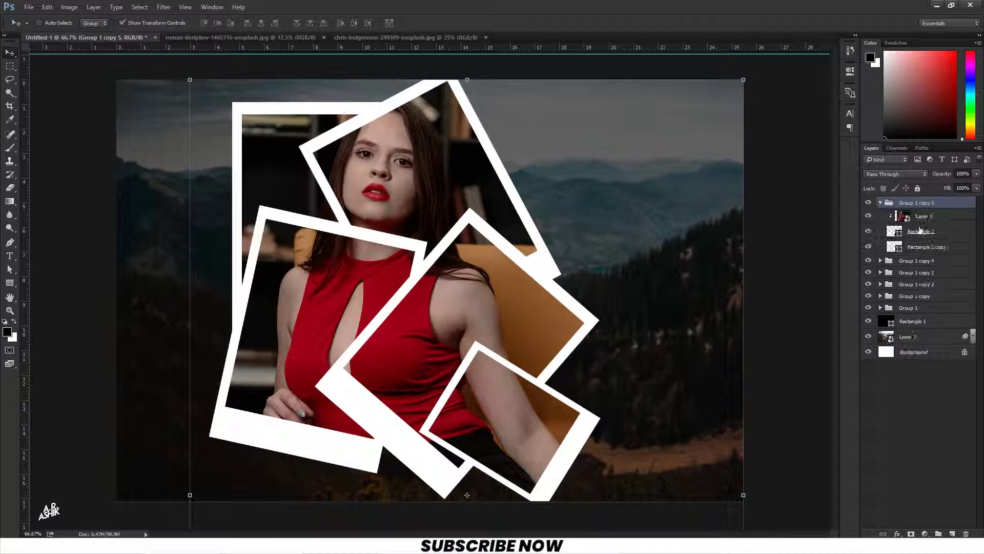
{"action": "left_click", "coordinate": [921, 232]}
{"action": "left_click", "coordinate": [925, 246], "text": "shift"}
{"action": "left_click_drag", "start_coordinate": [570, 439], "coordinate": [326, 446]}
{"action": "left_click_drag", "start_coordinate": [433, 322], "coordinate": [456, 382]}
{"action": "left_click_drag", "start_coordinate": [308, 410], "coordinate": [269, 293]}
{"action": "left_click_drag", "start_coordinate": [359, 257], "coordinate": [360, 267]}
{"action": "left_click_drag", "start_coordinate": [263, 348], "coordinate": [268, 343]}
{"action": "left_click_drag", "start_coordinate": [349, 287], "coordinate": [130, 393]}
{"action": "left_click_drag", "start_coordinate": [254, 322], "coordinate": [245, 245]}
{"action": "key", "text": "Return"}
{"action": "left_click", "coordinate": [880, 203]}
Duplicate Group 1 copy 5 and place the new frame, shrunk to a small diamond-like tilt, over the shelf above the previous frame
{"action": "left_click", "coordinate": [916, 203]}
{"action": "key", "text": "ctrl+j"}
{"action": "left_click", "coordinate": [881, 203]}
{"action": "left_click", "coordinate": [922, 231]}
{"action": "left_click", "coordinate": [927, 248], "text": "shift"}
{"action": "left_click_drag", "start_coordinate": [99, 78], "coordinate": [43, 105]}
{"action": "mouse_move", "coordinate": [256, 231]}
{"action": "left_mouse_down"}
{"action": "mouse_move", "coordinate": [245, 201]}
{"action": "mouse_move", "coordinate": [253, 206]}
{"action": "mouse_move", "coordinate": [239, 237]}
{"action": "mouse_move", "coordinate": [274, 235]}
{"action": "mouse_move", "coordinate": [265, 234]}
{"action": "left_mouse_up"}
{"action": "left_click_drag", "start_coordinate": [285, 124], "coordinate": [269, 157]}
{"action": "left_click_drag", "start_coordinate": [244, 223], "coordinate": [244, 235]}
{"action": "left_click_drag", "start_coordinate": [312, 281], "coordinate": [275, 320]}
{"action": "left_click_drag", "start_coordinate": [237, 268], "coordinate": [251, 262]}
{"action": "key", "text": "Return"}
Deselect the layers and examine the overall frame arrangement at several zoom levels
{"action": "left_click", "coordinate": [929, 412]}
{"action": "key", "text": "ctrl+minus"}
{"action": "key", "text": "ctrl+minus"}
{"action": "key", "text": "ctrl+minus"}
{"action": "key", "text": "ctrl+equal"}
{"action": "key", "text": "ctrl+equal"}
{"action": "key", "text": "ctrl+equal"}
{"action": "key", "text": "ctrl+equal"}
{"action": "key", "text": "ctrl+minus"}
Duplicate Group 1 copy 6 and place the new small frame over the armrest below the woman's hand, rotated slightly counterclockwise
{"action": "left_click", "coordinate": [880, 203]}
{"action": "left_click", "coordinate": [915, 203]}
{"action": "key", "text": "ctrl+j"}
{"action": "left_click", "coordinate": [880, 203]}
{"action": "left_click", "coordinate": [912, 231]}
{"action": "left_click", "coordinate": [923, 247], "text": "shift"}
{"action": "left_click_drag", "start_coordinate": [272, 235], "coordinate": [246, 415]}
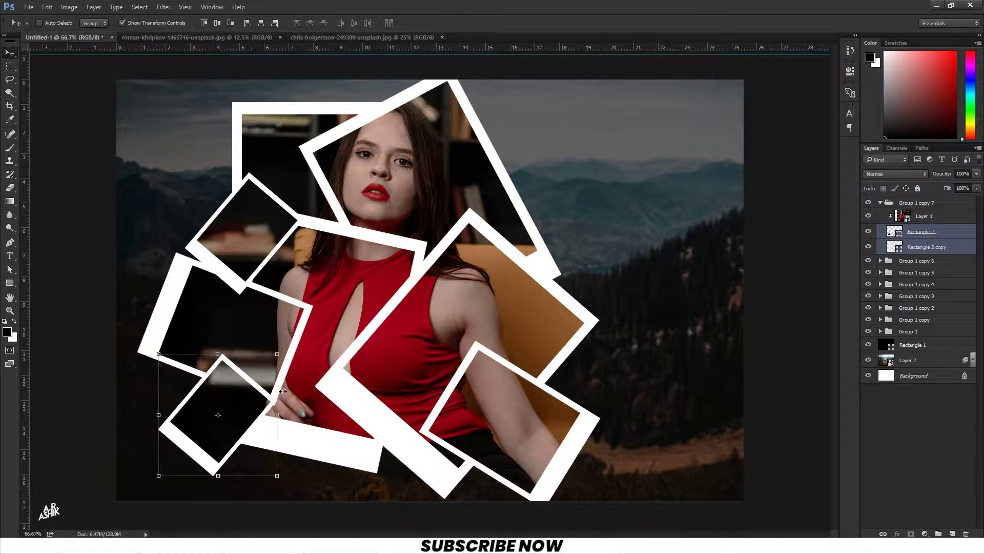
{"action": "left_click_drag", "start_coordinate": [287, 482], "coordinate": [196, 320]}
{"action": "left_click_drag", "start_coordinate": [246, 435], "coordinate": [325, 485]}
{"action": "key", "text": "Return"}
{"action": "left_click", "coordinate": [880, 203]}
{"action": "left_click", "coordinate": [909, 398]}
Add a drop shadow to Group 1 copy 7 with a -140° angle, 77 px distance and 16% spread
{"action": "left_click", "coordinate": [9, 258]}
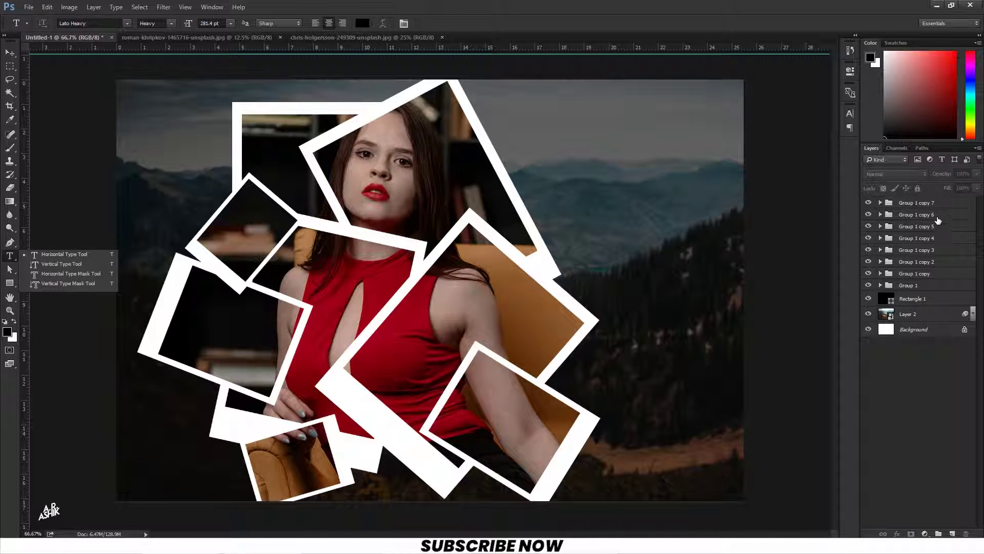
{"action": "left_click", "coordinate": [929, 203]}
{"action": "left_click", "coordinate": [897, 534]}
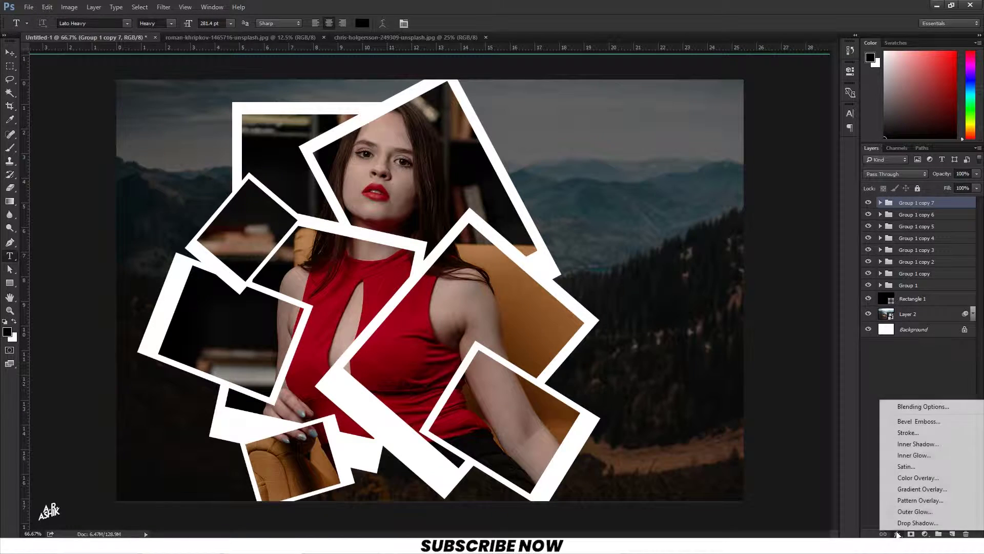
{"action": "left_click", "coordinate": [910, 518]}
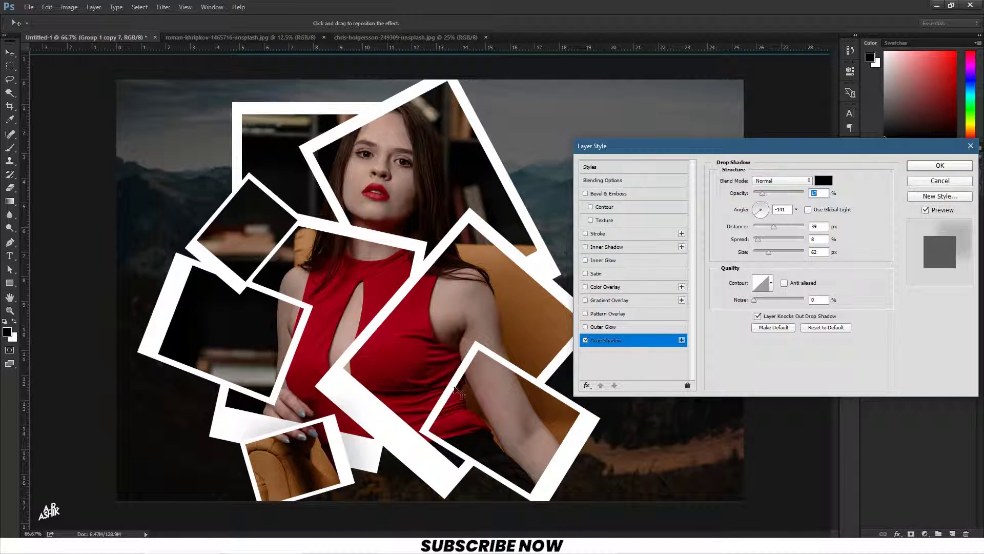
{"action": "left_click_drag", "start_coordinate": [354, 456], "coordinate": [359, 456]}
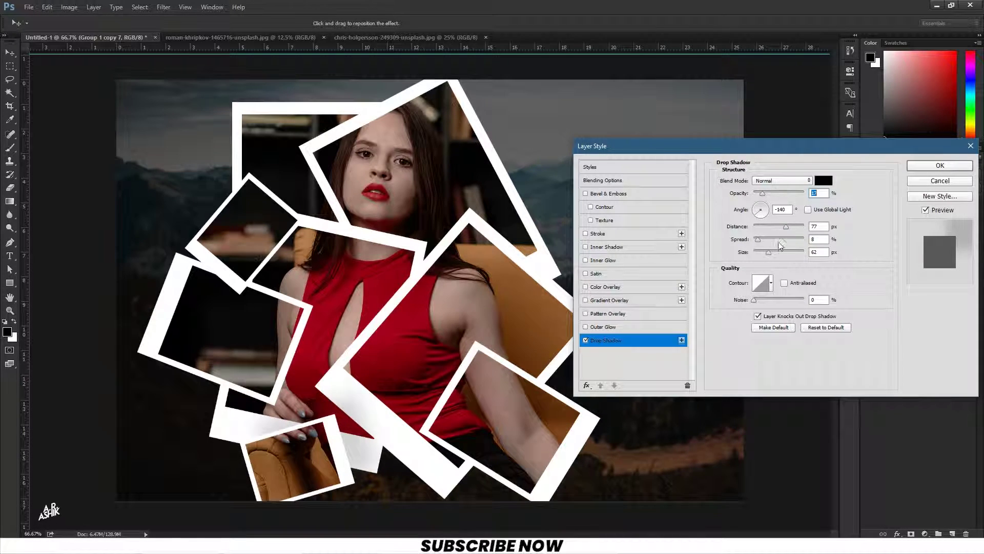
{"action": "left_click_drag", "start_coordinate": [762, 238], "coordinate": [764, 240]}
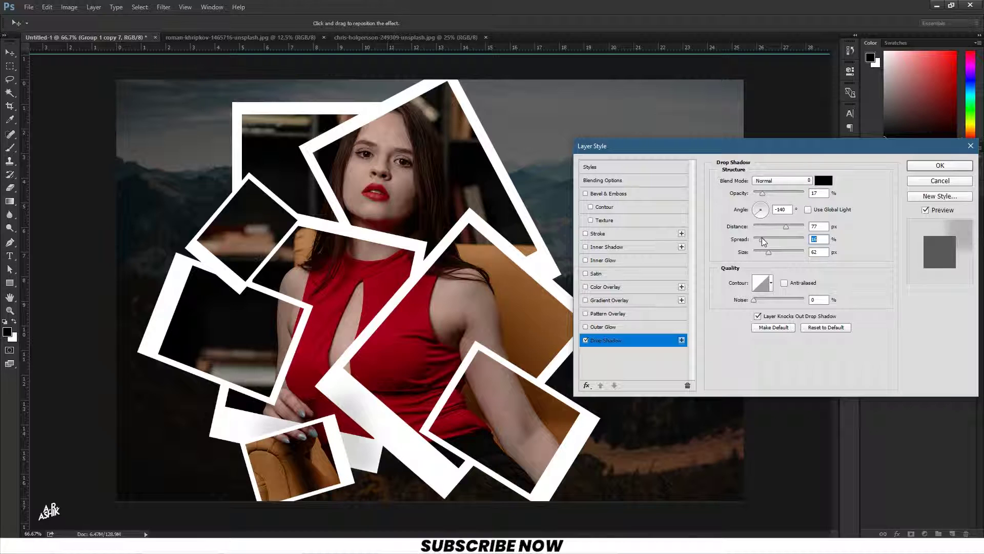
Set the shadow's opacity to 50%, angle to -160° and distance to 39 px, slightly reduce its size, and apply it
{"action": "left_click", "coordinate": [774, 193]}
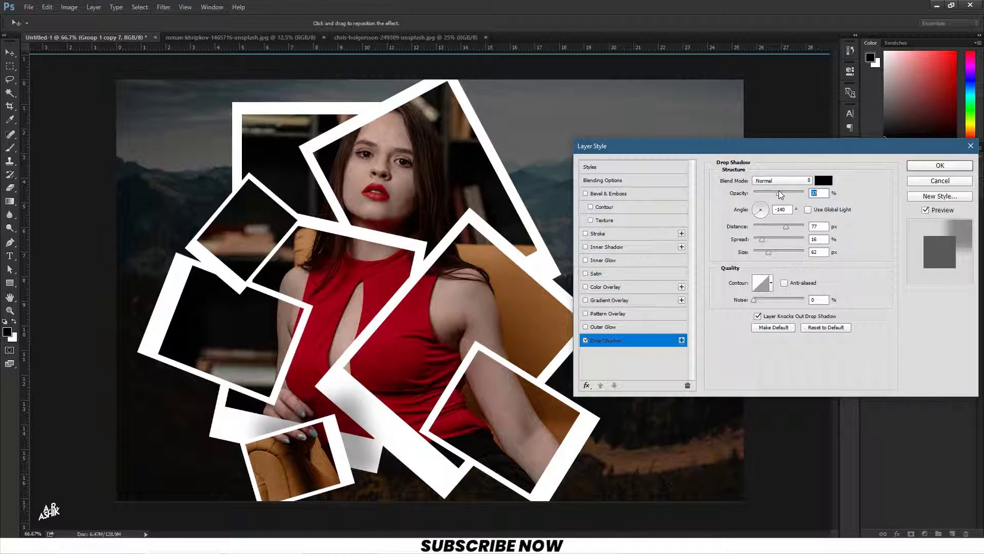
{"action": "left_click", "coordinate": [779, 192]}
{"action": "mouse_move", "coordinate": [381, 454]}
{"action": "left_mouse_down"}
{"action": "mouse_move", "coordinate": [370, 469]}
{"action": "mouse_move", "coordinate": [369, 459]}
{"action": "left_mouse_up"}
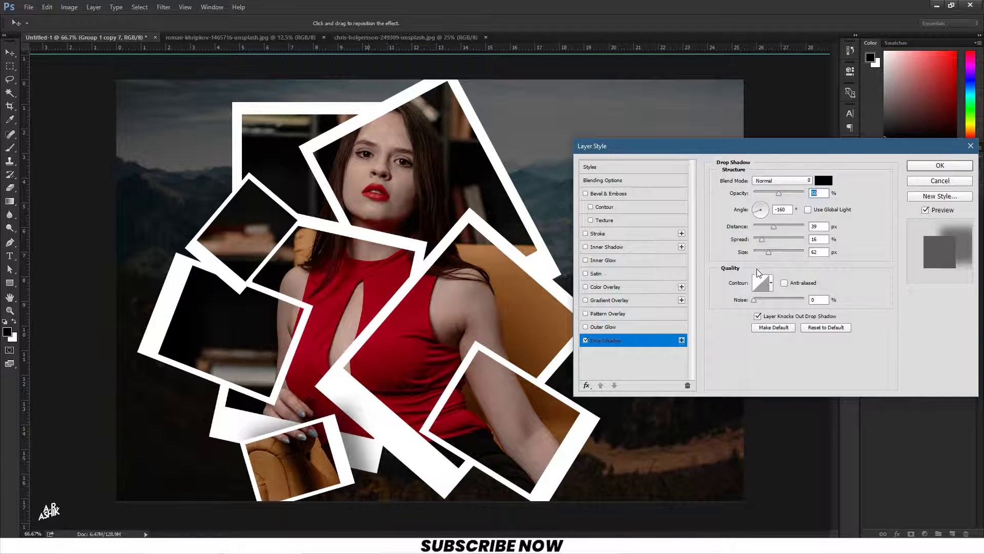
{"action": "left_click_drag", "start_coordinate": [769, 252], "coordinate": [759, 241]}
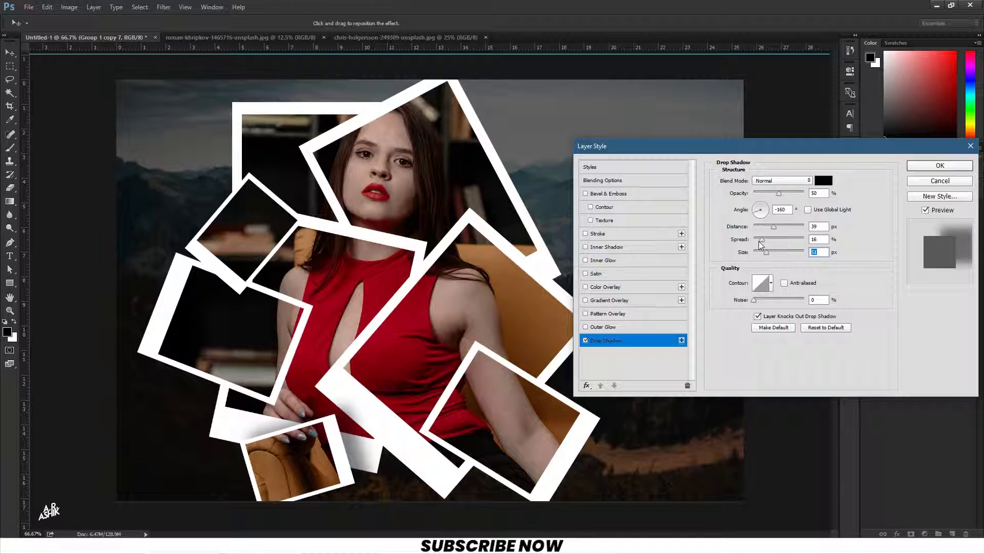
{"action": "left_click", "coordinate": [933, 167]}
{"action": "left_click", "coordinate": [973, 203]}
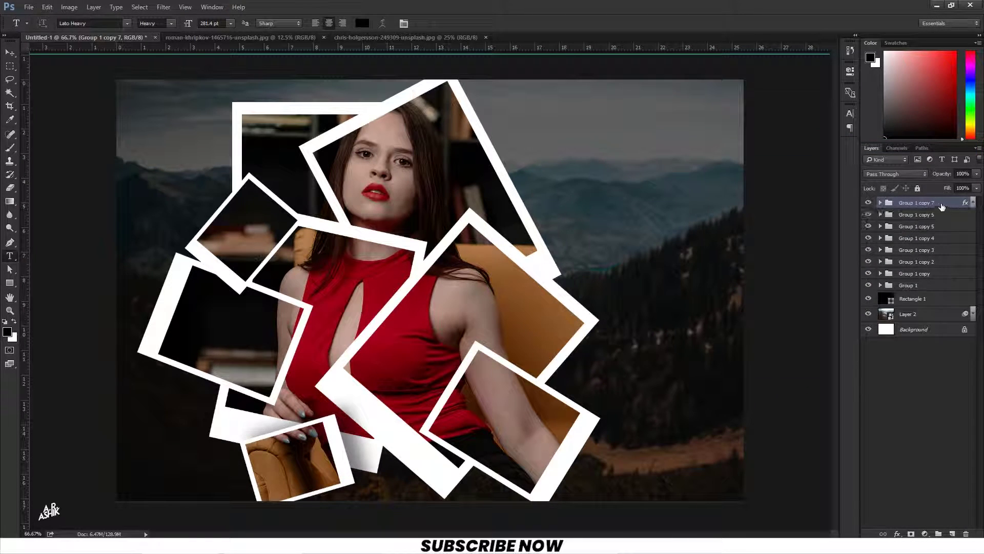
Copy the layer style from Group 1 copy 7 and paste it onto Group 1 copy 6
{"action": "right_click", "coordinate": [949, 204]}
{"action": "left_click", "coordinate": [918, 382]}
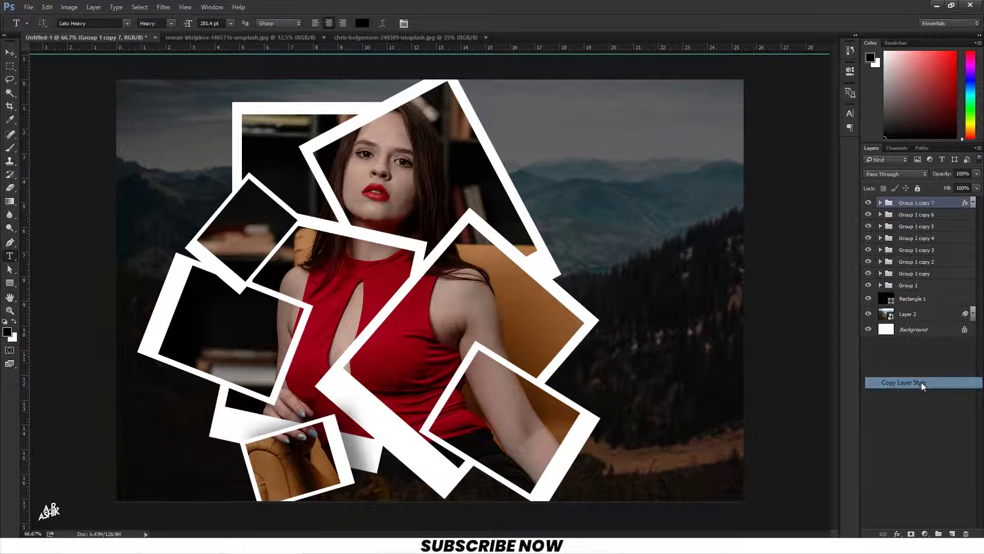
{"action": "left_click", "coordinate": [913, 218]}
{"action": "right_click", "coordinate": [912, 216]}
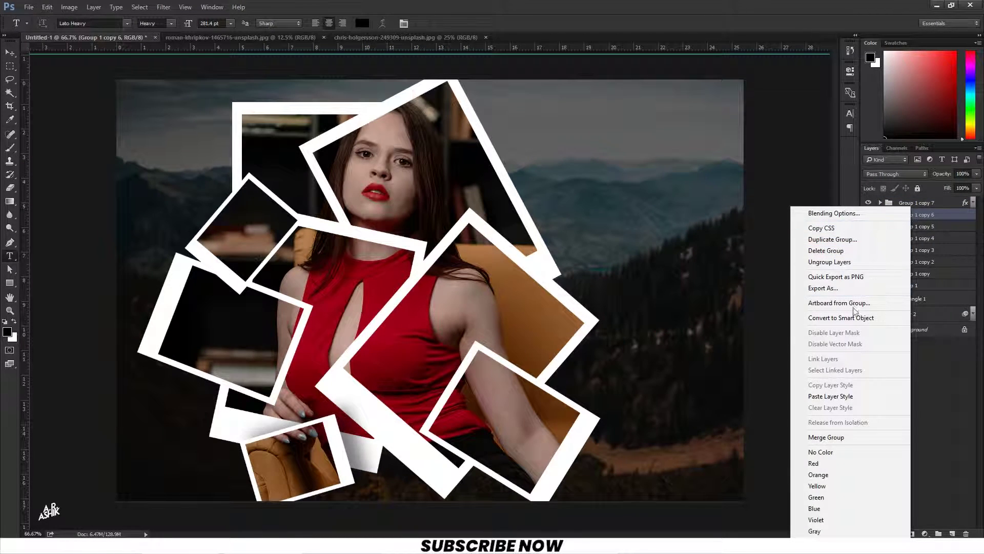
{"action": "left_click", "coordinate": [809, 397]}
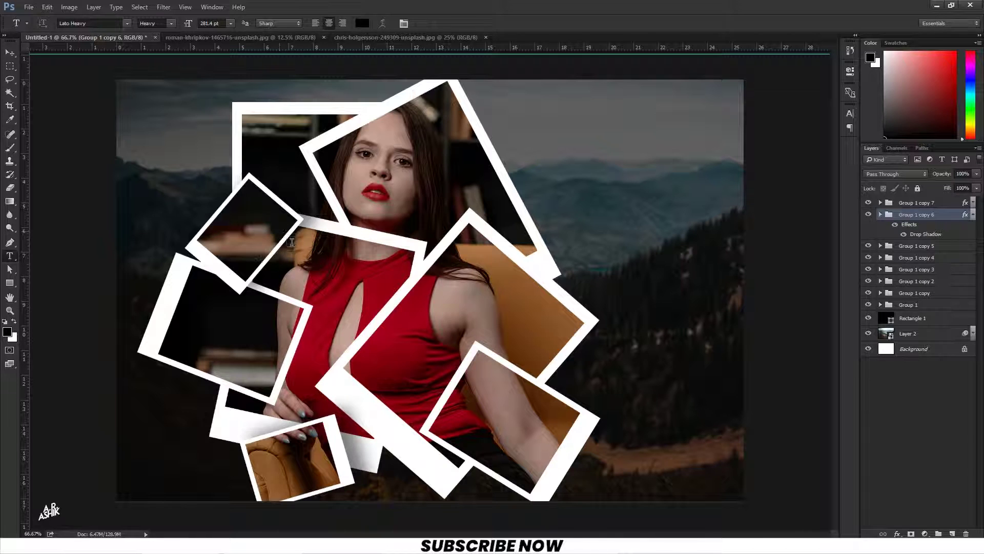
{"action": "left_click", "coordinate": [973, 216]}
Paste the same drop shadow style onto the remaining copied groups, from Group 1 copy 5 down to Group 1 copy
{"action": "left_click", "coordinate": [918, 226]}
{"action": "right_click", "coordinate": [923, 226]}
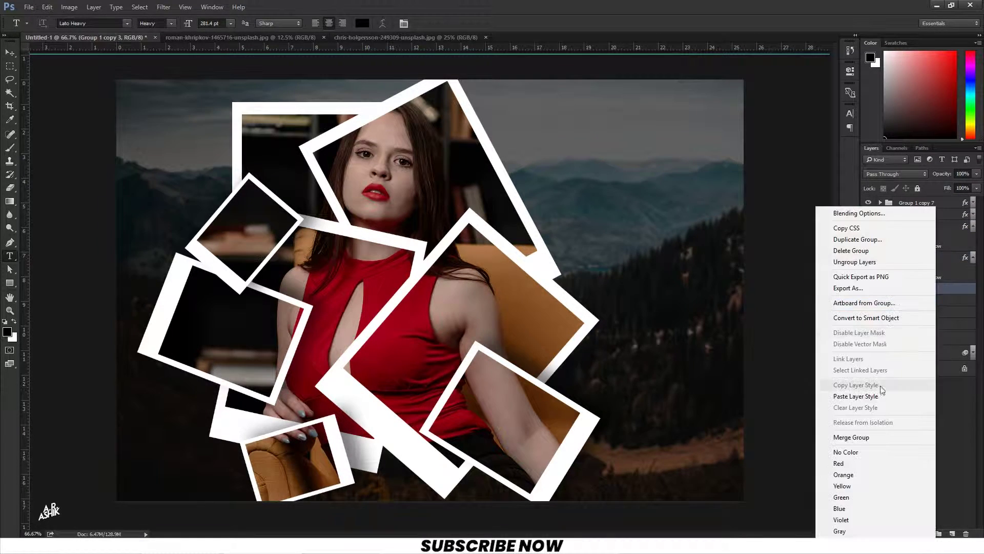
{"action": "left_click", "coordinate": [845, 397]}
{"action": "left_click", "coordinate": [915, 351]}
{"action": "right_click", "coordinate": [915, 351]}
{"action": "left_click", "coordinate": [903, 211]}
Collapse the effects lists of the shadowed groups, deselect all layers and view the whole collage at 33.3%
{"action": "left_click", "coordinate": [973, 351]}
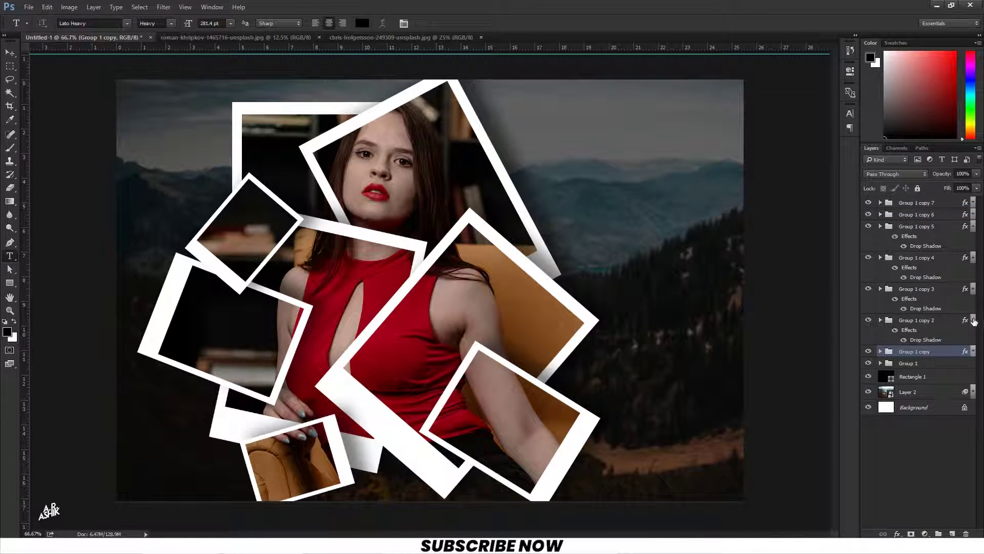
{"action": "left_click", "coordinate": [974, 321]}
{"action": "left_click", "coordinate": [973, 289]}
{"action": "left_click", "coordinate": [973, 258]}
{"action": "left_click", "coordinate": [973, 226]}
{"action": "left_click", "coordinate": [929, 351]}
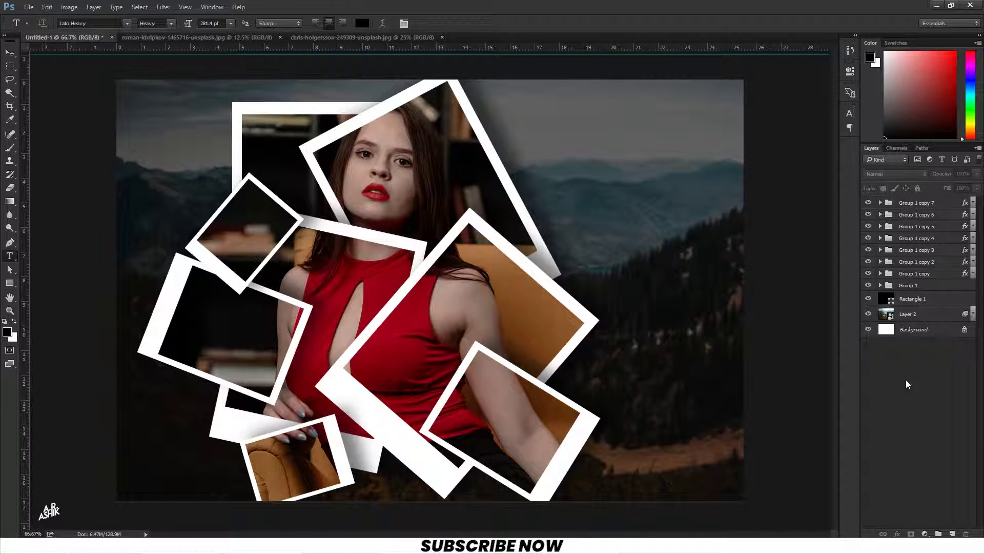
{"action": "key", "text": "ctrl+minus"}
{"action": "key", "text": "ctrl+minus"}
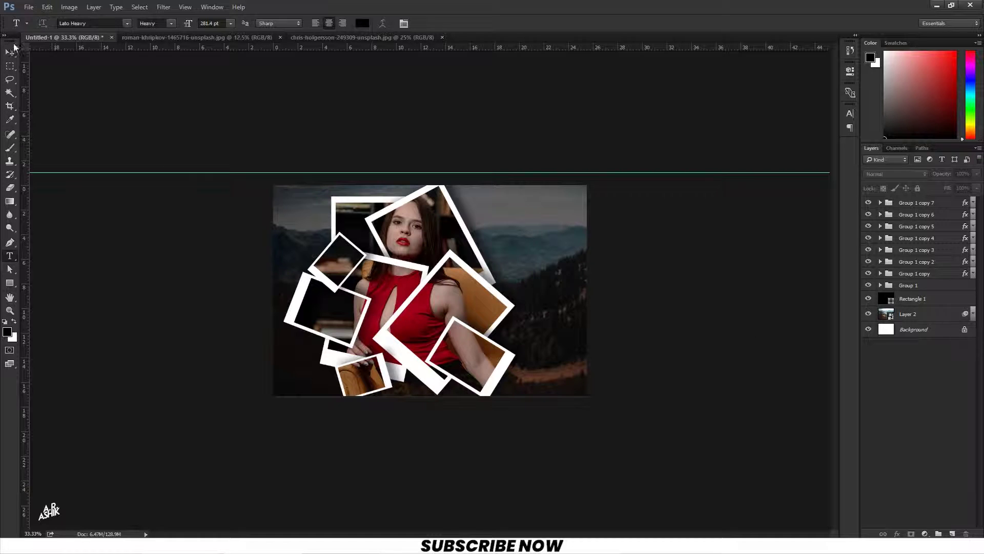
Remove the horizontal guide above the canvas
{"action": "left_click", "coordinate": [11, 52]}
{"action": "left_click_drag", "start_coordinate": [252, 173], "coordinate": [273, 47]}
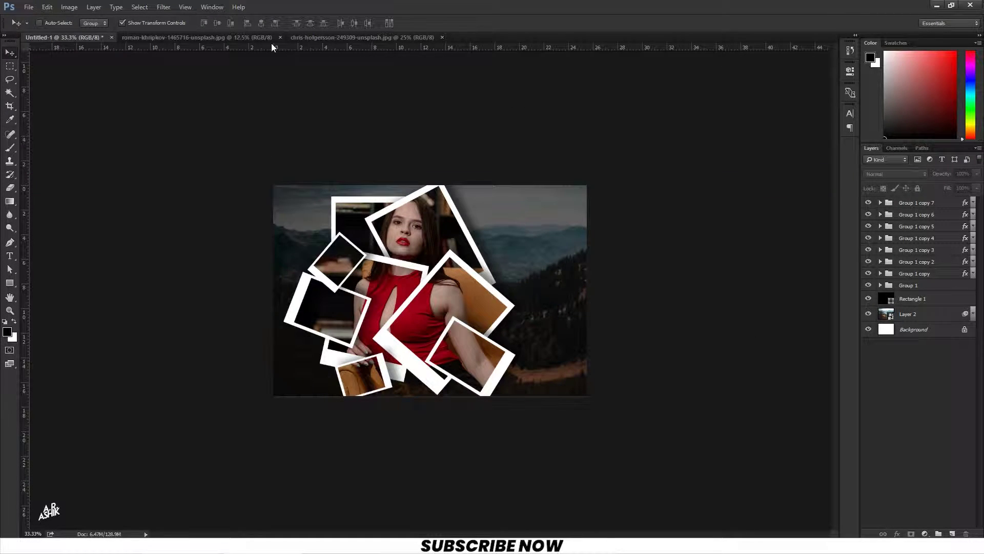
{"action": "left_click", "coordinate": [9, 256]}
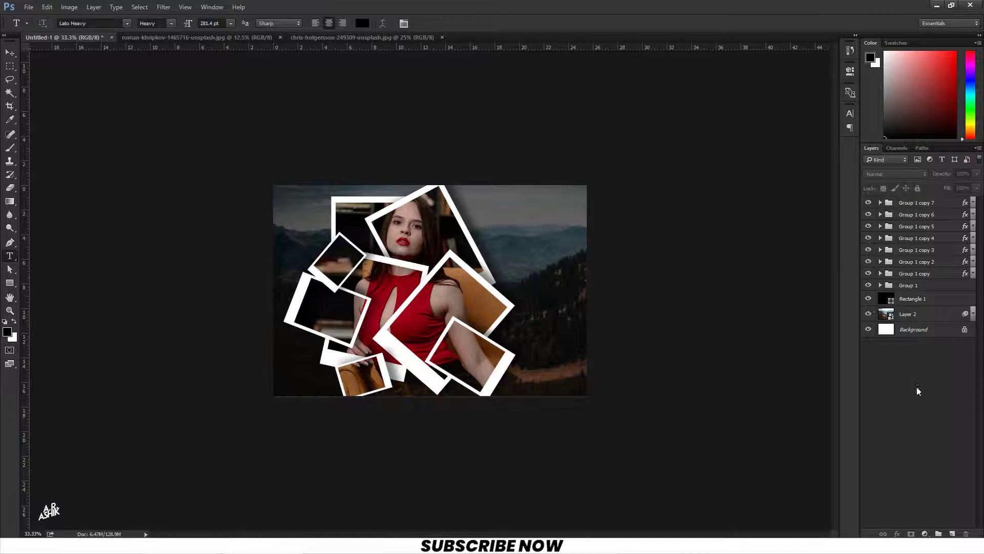
Open the falling autumn leaves PNG and bring its leaves into the collage document as a new top layer
{"action": "key", "text": "ctrl+0"}
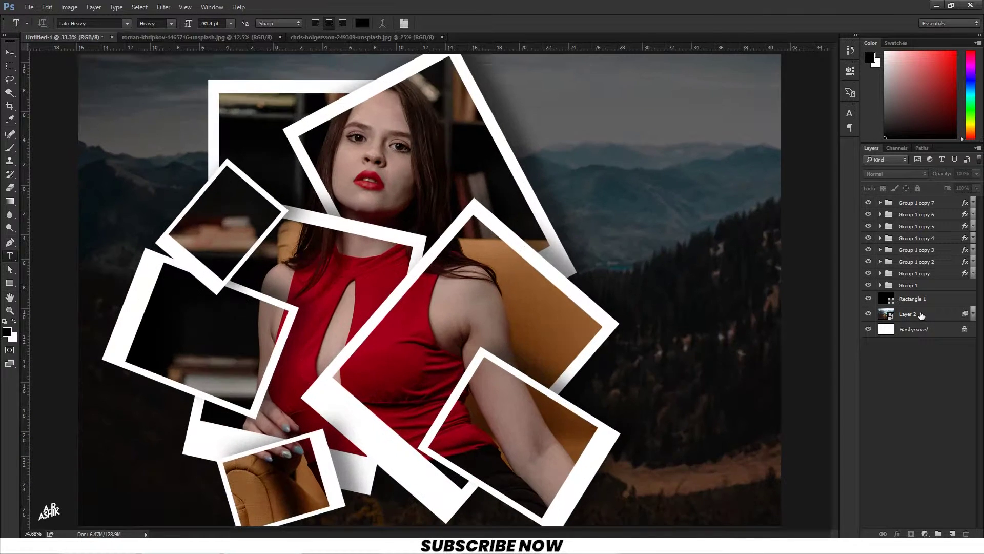
{"action": "key", "text": "ctrl+minus"}
{"action": "left_click", "coordinate": [100, 545]}
{"action": "scroll", "coordinate": [564, 359], "scroll_direction": "down", "scroll_amount": 5}
{"action": "left_click_drag", "start_coordinate": [477, 413], "coordinate": [532, 7]}
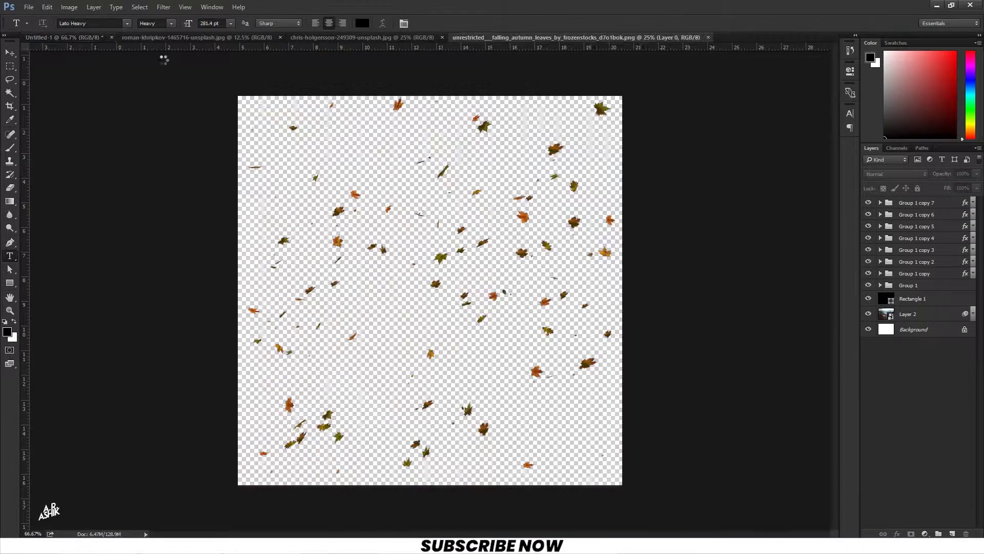
{"action": "left_click", "coordinate": [10, 53]}
{"action": "left_click_drag", "start_coordinate": [371, 211], "coordinate": [438, 262]}
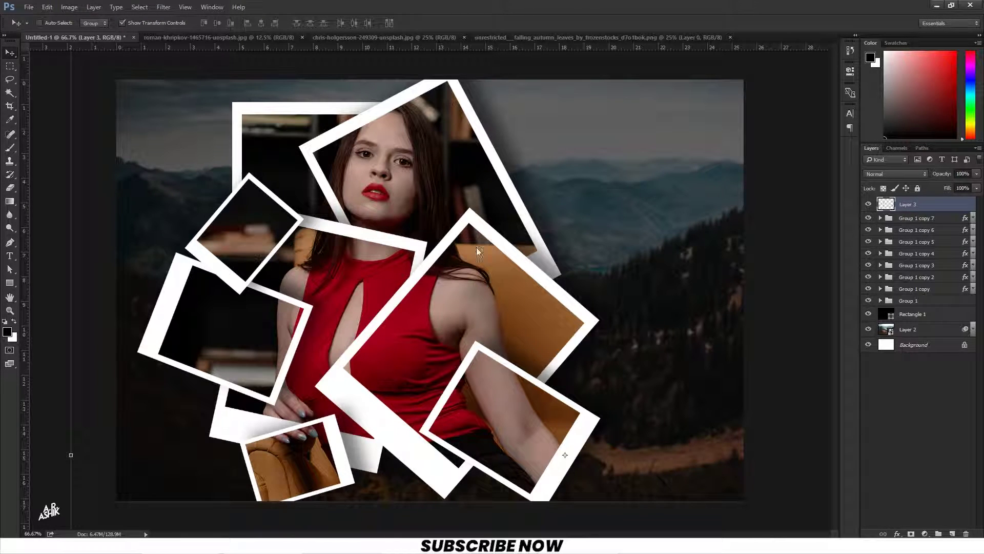
Convert the leaves layer to a smart object and center it on the canvas
{"action": "right_click", "coordinate": [941, 205]}
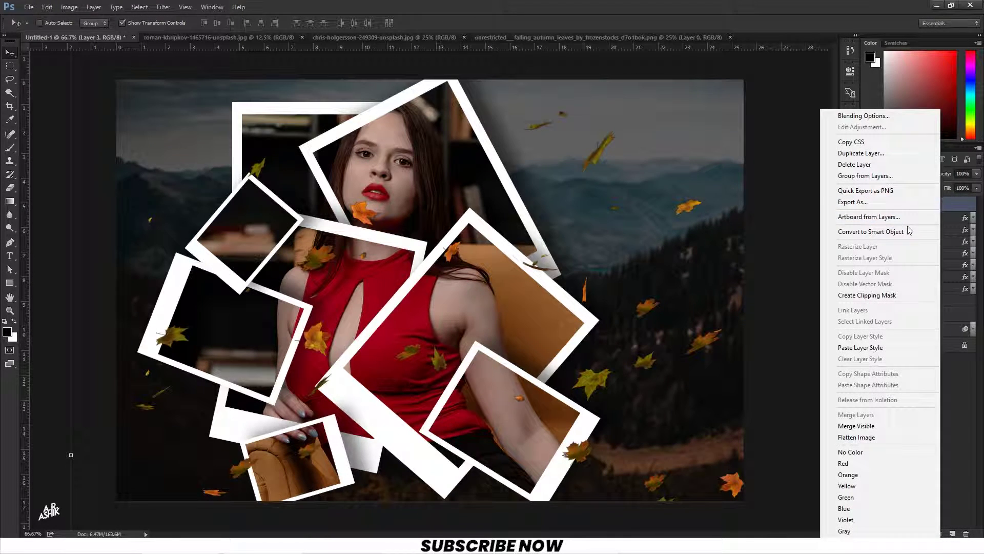
{"action": "left_click", "coordinate": [851, 231]}
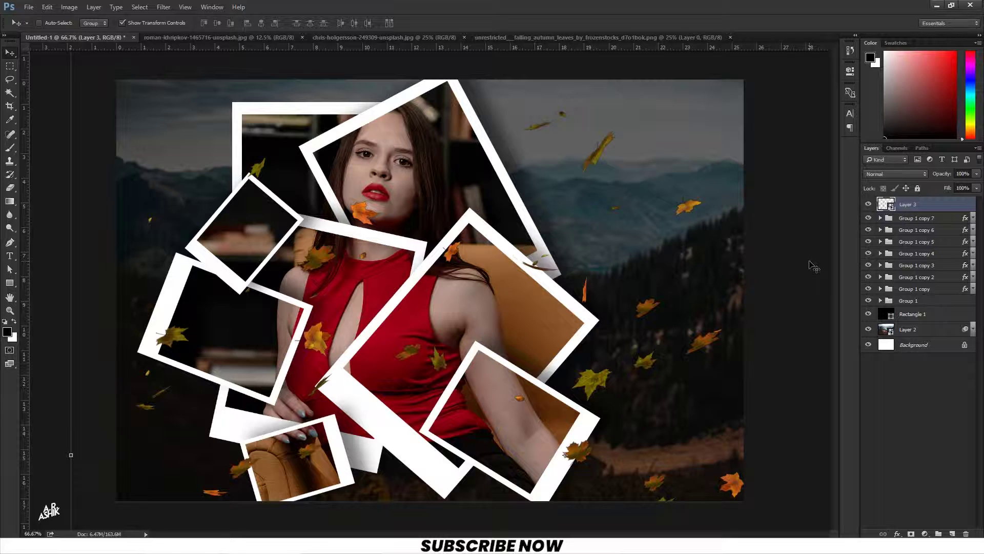
{"action": "key", "text": "ctrl+minus"}
{"action": "key", "text": "ctrl+minus"}
{"action": "key", "text": "ctrl+minus"}
{"action": "key", "text": "ctrl+minus"}
{"action": "key", "text": "ctrl+a"}
{"action": "left_click", "coordinate": [39, 23]}
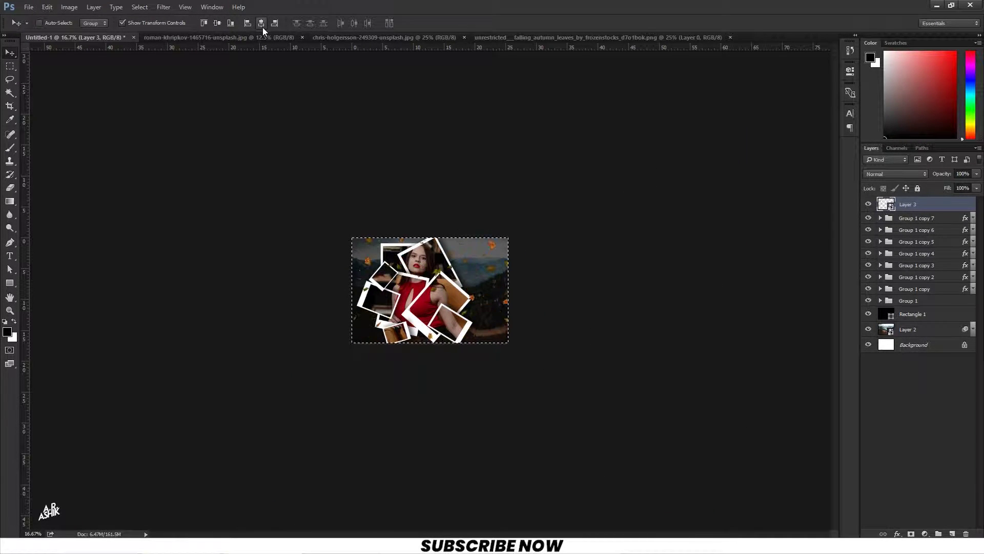
Scale the leaves layer down proportionally until it is just slightly wider than the canvas, and clear the canvas selection
{"action": "key", "text": "ctrl+d"}
{"action": "left_click_drag", "start_coordinate": [553, 416], "coordinate": [515, 362]}
{"action": "key", "text": "Return"}
{"action": "key", "text": "ctrl+0"}
{"action": "key", "text": "ctrl+minus"}
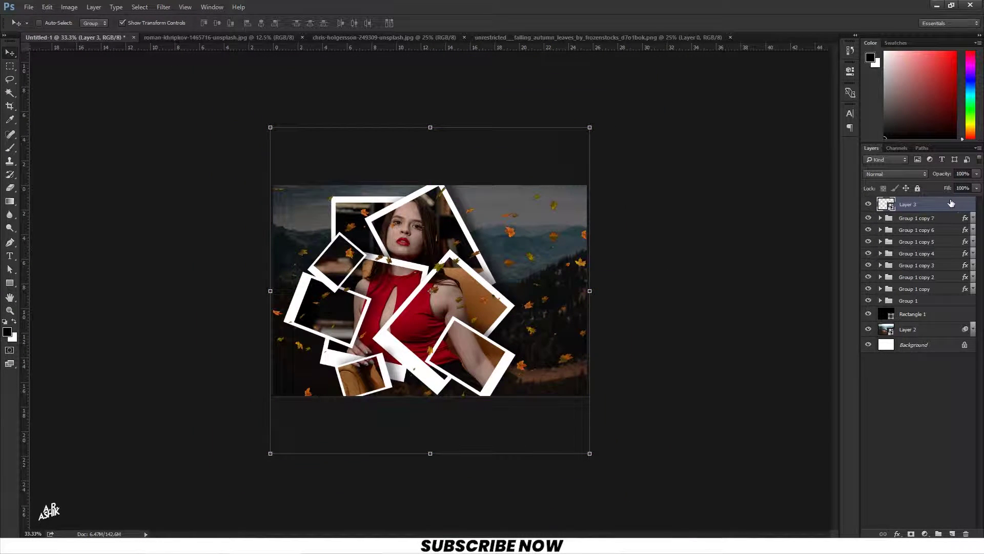
Apply a Gaussian Blur to the leaves layer, with the radius raised enough to make the leaves look clearly out of focus
{"action": "left_click", "coordinate": [10, 256]}
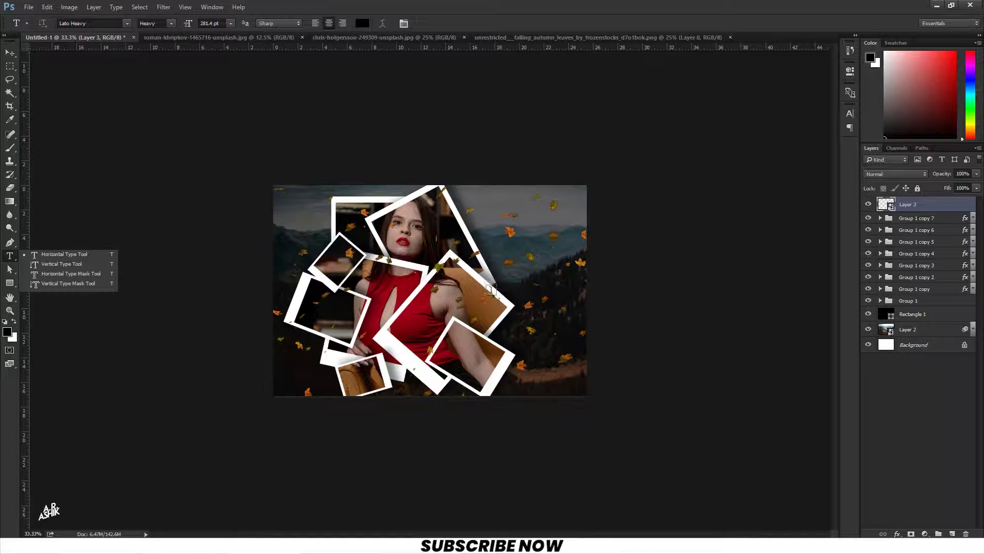
{"action": "left_click", "coordinate": [163, 8]}
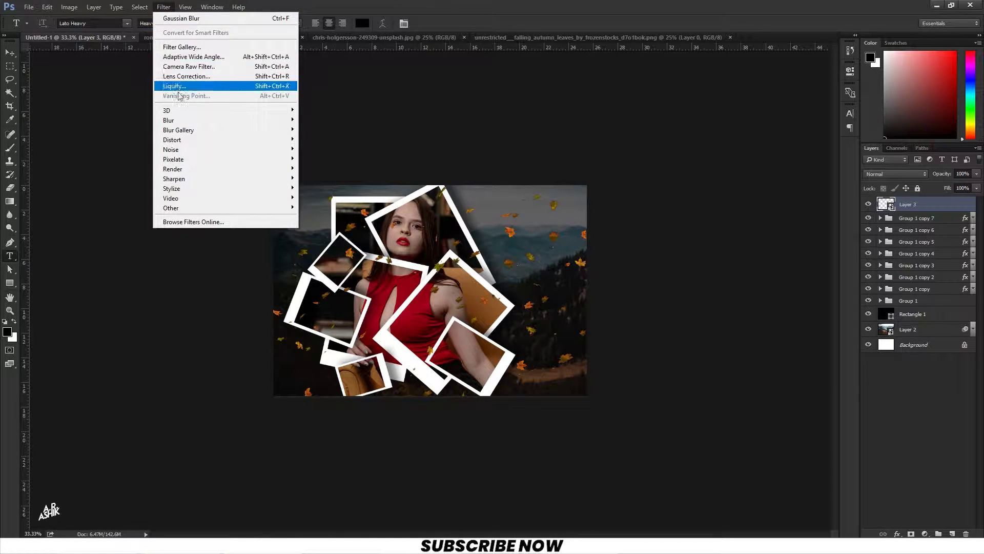
{"action": "mouse_move", "coordinate": [188, 124]}
{"action": "left_click", "coordinate": [323, 159]}
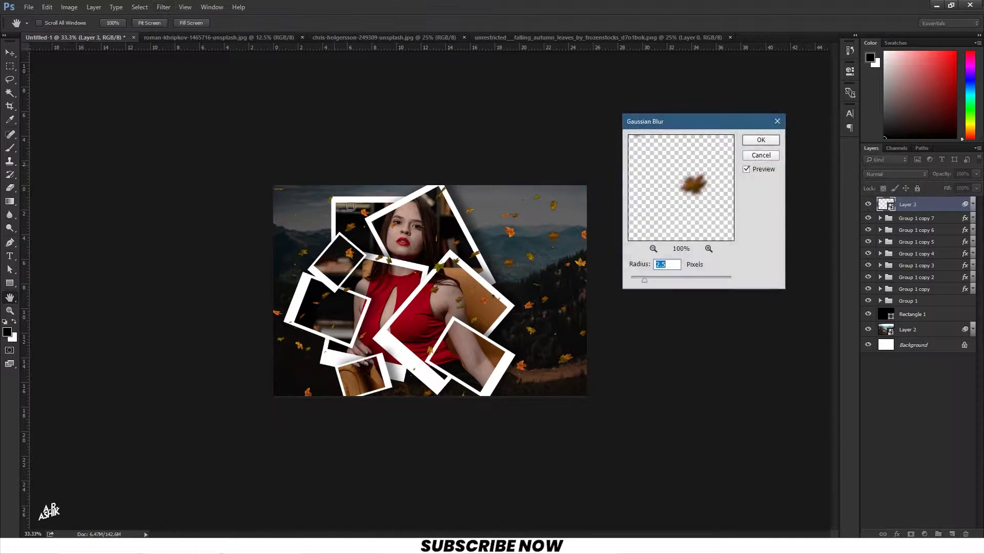
{"action": "left_click", "coordinate": [660, 279]}
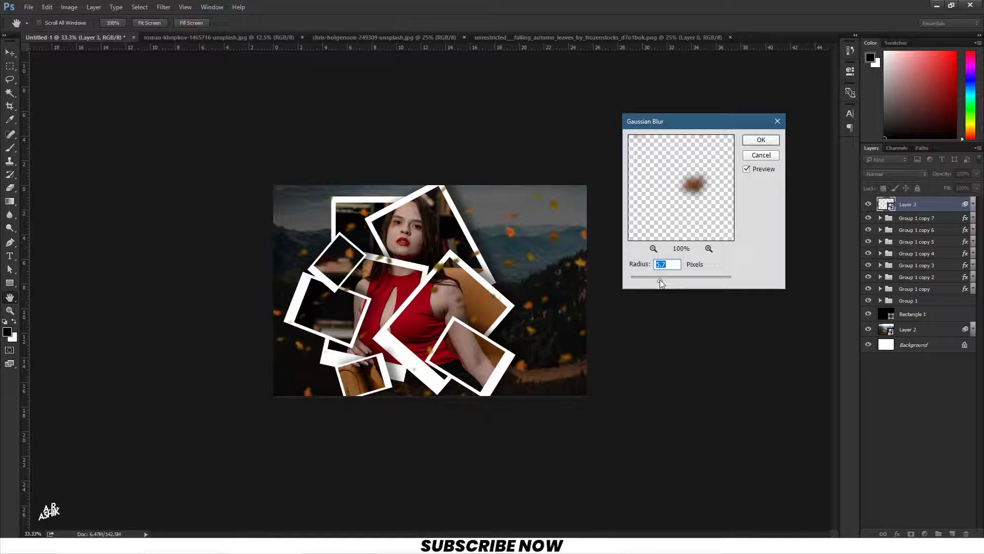
{"action": "left_click", "coordinate": [662, 281]}
{"action": "left_click", "coordinate": [758, 143]}
{"action": "key", "text": "t"}
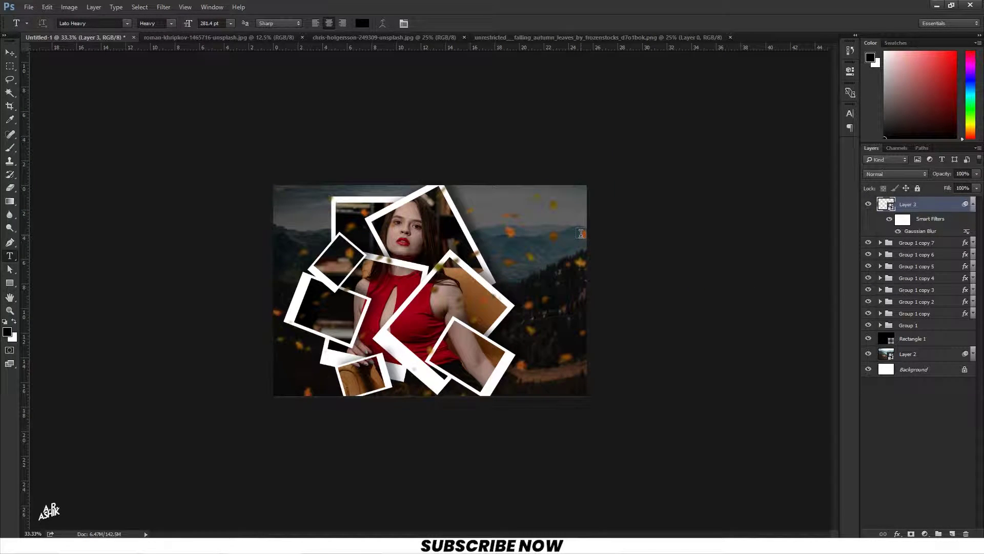
Shift the hue of the leaves layer toward red with Hue/Saturation, and collapse its smart filters list
{"action": "key", "text": "ctrl+u"}
{"action": "mouse_move", "coordinate": [687, 212]}
{"action": "left_mouse_down"}
{"action": "mouse_move", "coordinate": [703, 211]}
{"action": "mouse_move", "coordinate": [690, 218]}
{"action": "mouse_move", "coordinate": [699, 239]}
{"action": "mouse_move", "coordinate": [693, 211]}
{"action": "mouse_move", "coordinate": [678, 211]}
{"action": "left_mouse_up"}
{"action": "left_click", "coordinate": [801, 159]}
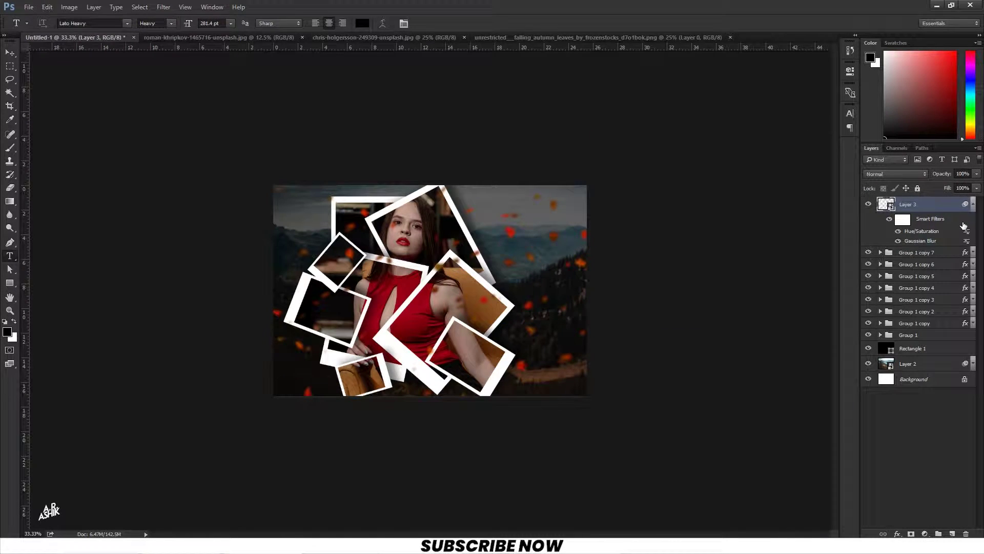
{"action": "left_click", "coordinate": [973, 204]}
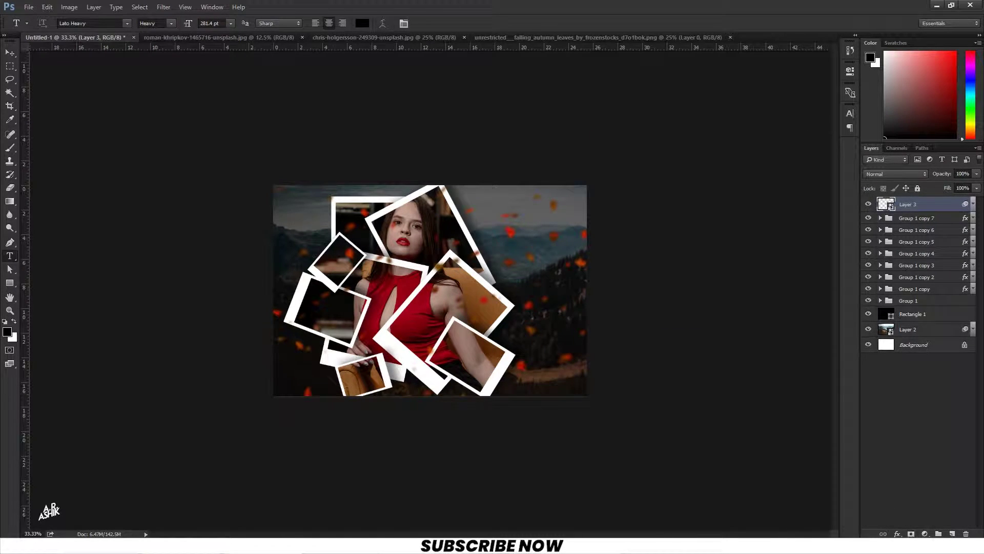
Add a layer mask to the leaves layer and set up a soft black brush of 164 px
{"action": "left_click", "coordinate": [911, 533]}
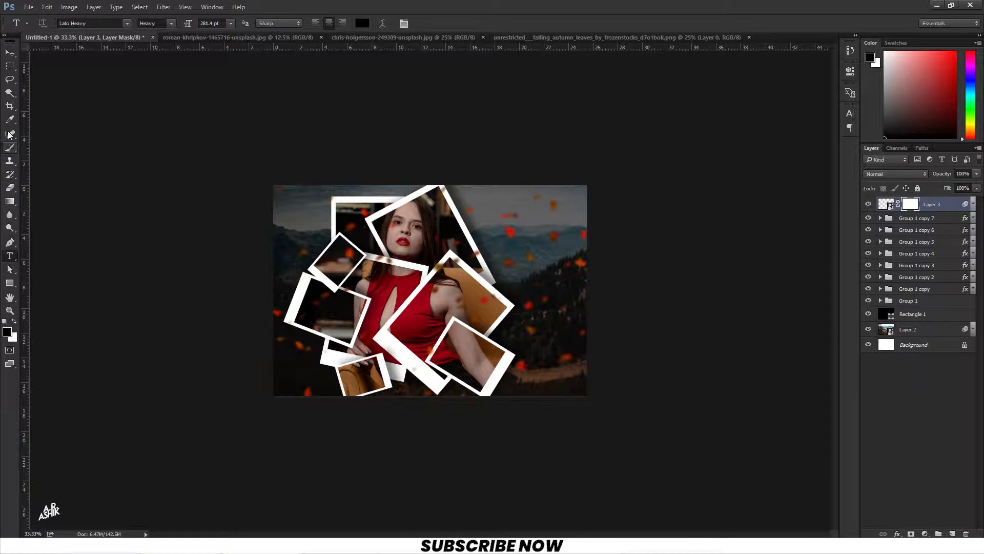
{"action": "left_click", "coordinate": [10, 148]}
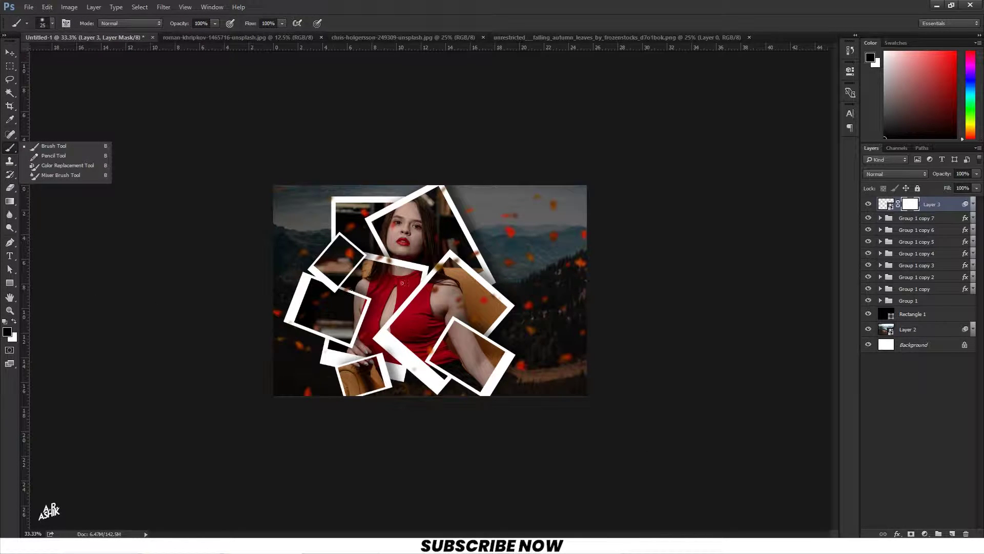
{"action": "right_click", "coordinate": [403, 258]}
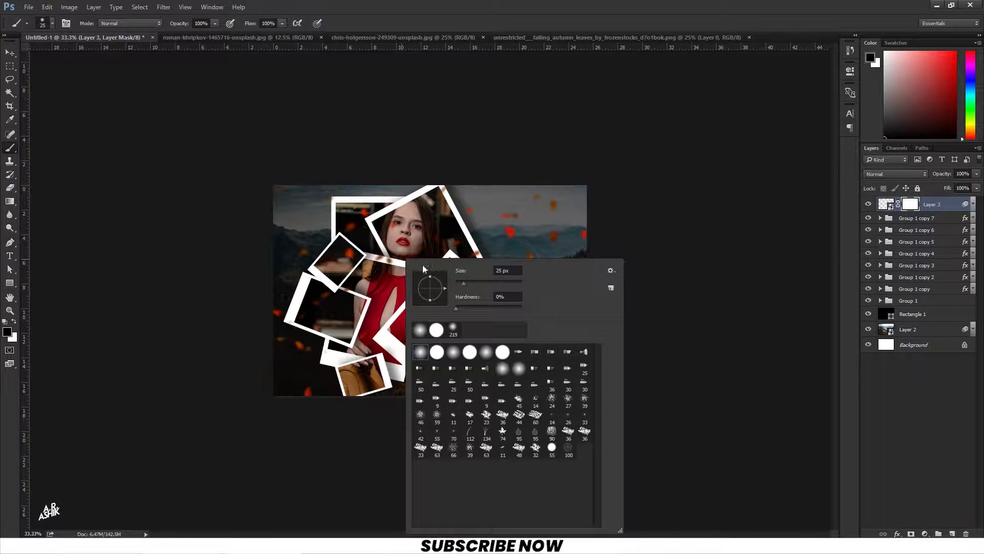
{"action": "left_click", "coordinate": [499, 281]}
{"action": "left_click", "coordinate": [514, 5]}
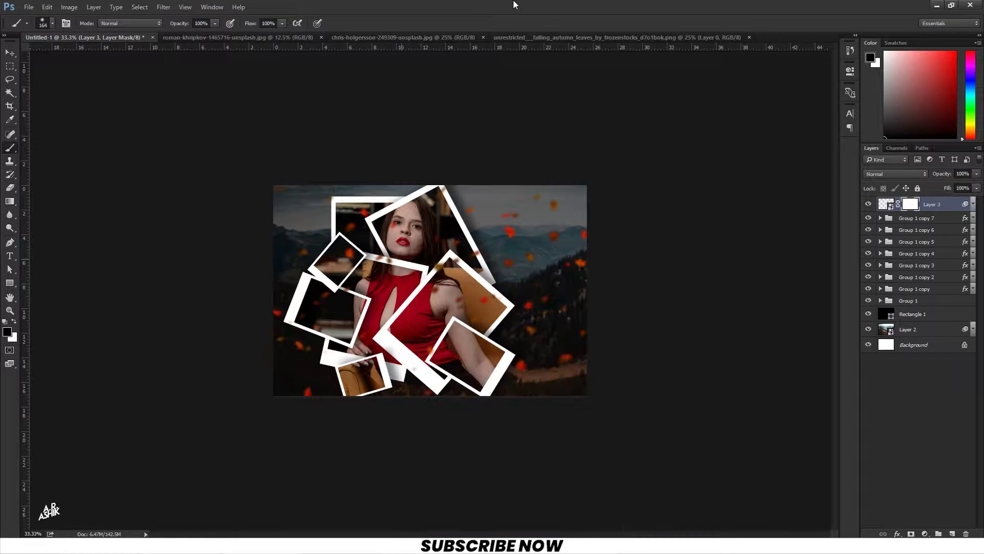
Mask out the leaves covering the woman's face, neck and hair, and deselect all layers
{"action": "key", "text": "ctrl+plus"}
{"action": "key", "text": "ctrl+plus"}
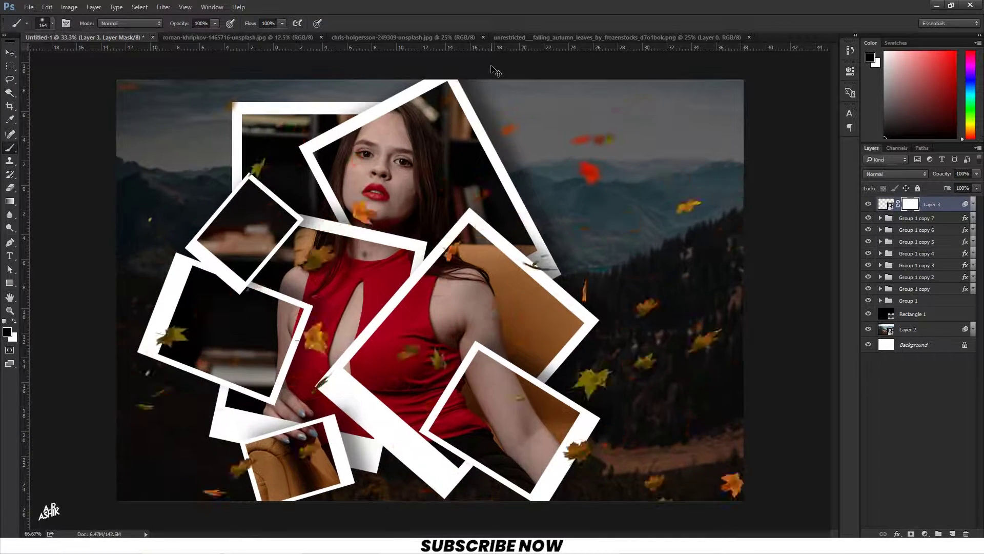
{"action": "left_click_drag", "start_coordinate": [366, 186], "coordinate": [360, 148]}
{"action": "left_click_drag", "start_coordinate": [351, 219], "coordinate": [329, 238]}
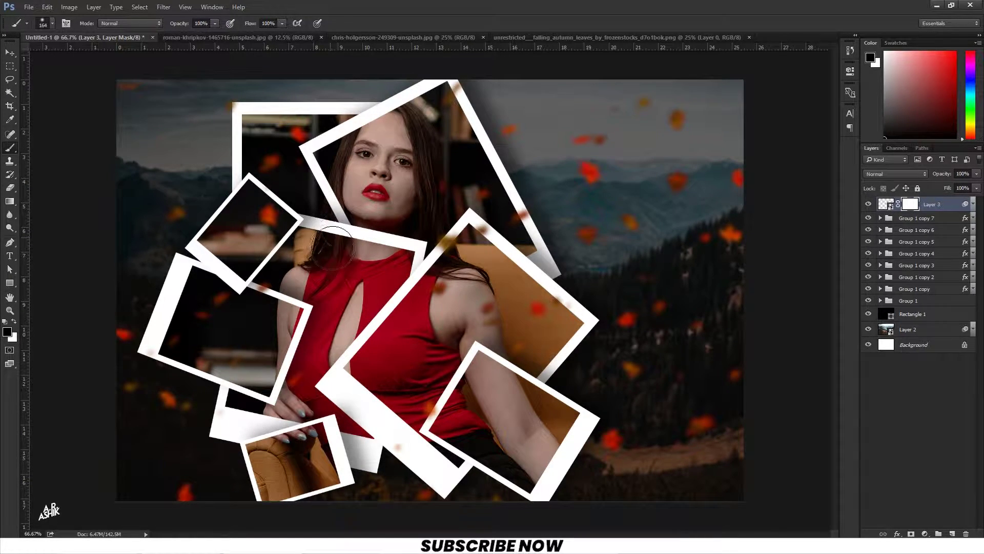
{"action": "left_click_drag", "start_coordinate": [386, 213], "coordinate": [394, 219]}
{"action": "mouse_move", "coordinate": [424, 177]}
{"action": "left_mouse_down"}
{"action": "mouse_move", "coordinate": [421, 208]}
{"action": "mouse_move", "coordinate": [405, 143]}
{"action": "mouse_move", "coordinate": [382, 132]}
{"action": "mouse_move", "coordinate": [362, 186]}
{"action": "mouse_move", "coordinate": [376, 157]}
{"action": "mouse_move", "coordinate": [375, 192]}
{"action": "left_mouse_up"}
{"action": "key", "text": "ctrl+plus"}
{"action": "key", "text": "ctrl+minus"}
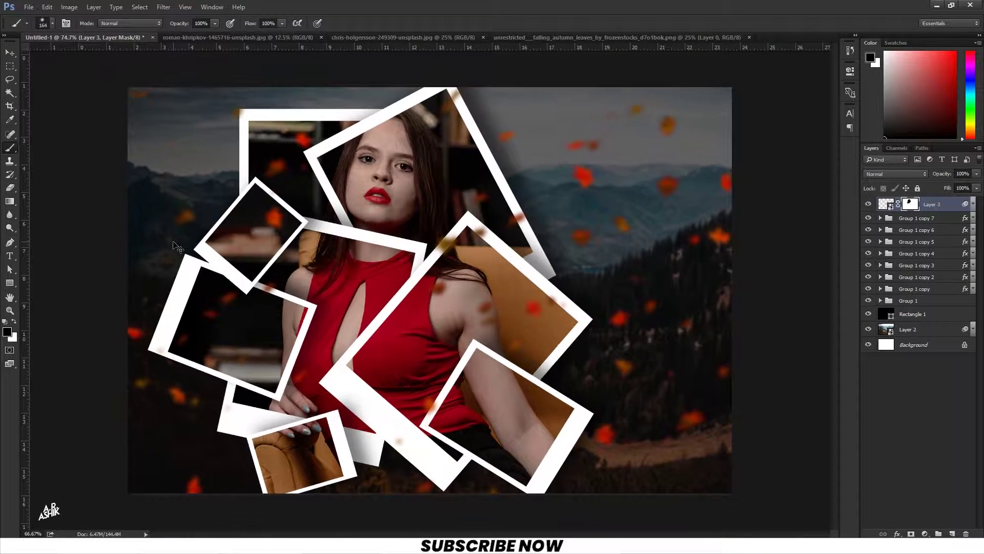
{"action": "key", "text": "ctrl+minus"}
{"action": "key", "text": "ctrl+minus"}
{"action": "left_click", "coordinate": [936, 413]}
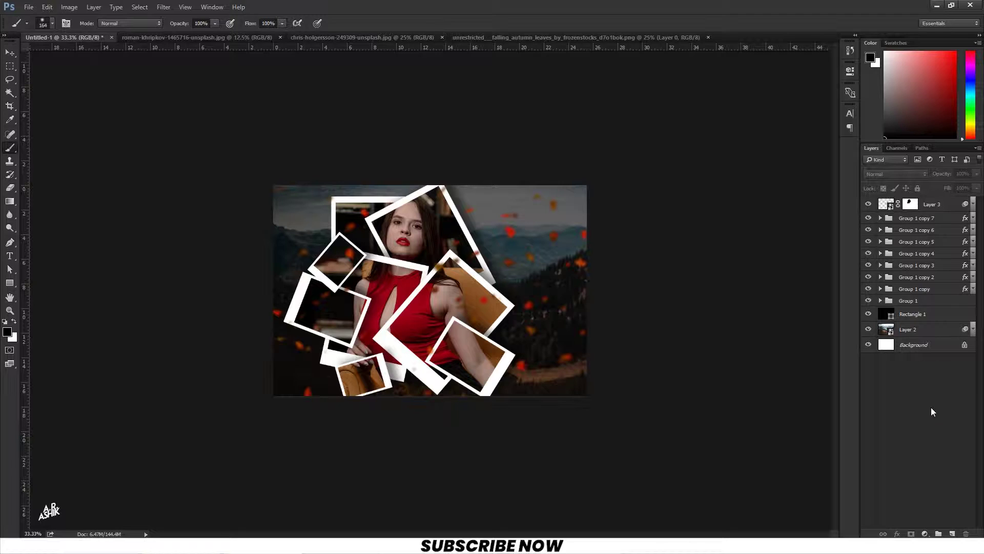
Stamp all visible layers into a new merged top layer and convert it to a smart object
{"action": "key", "text": "ctrl+shift+alt+e"}
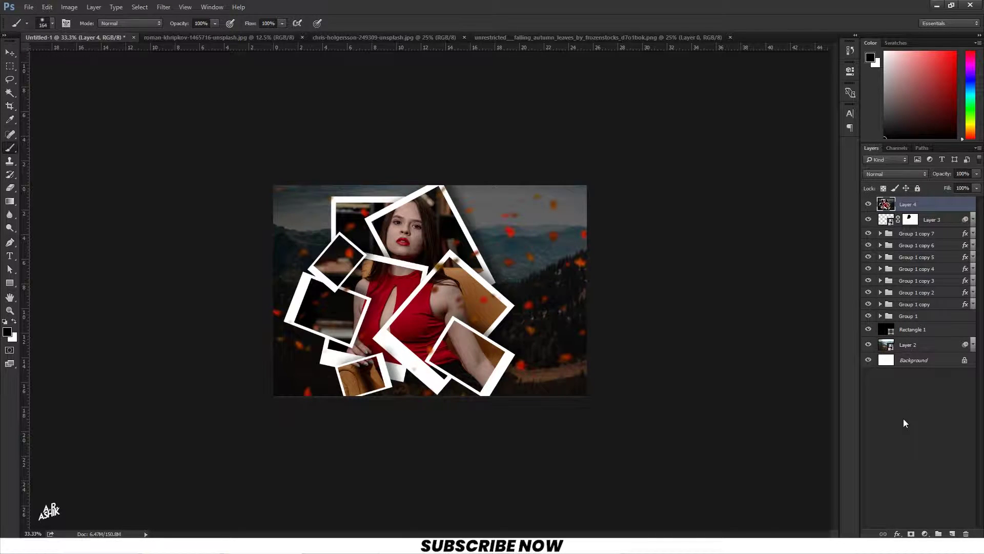
{"action": "right_click", "coordinate": [939, 203]}
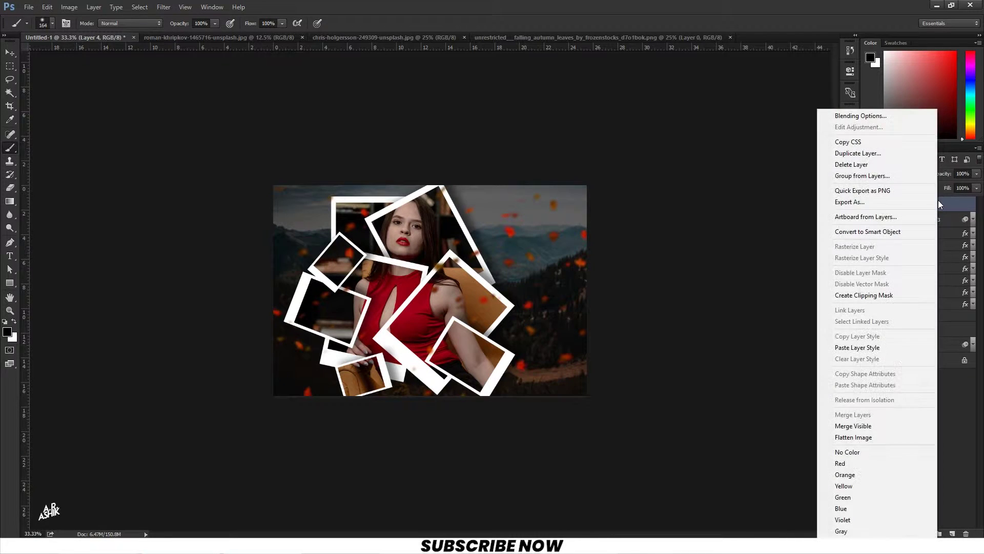
{"action": "left_click", "coordinate": [892, 231]}
{"action": "left_click", "coordinate": [925, 441]}
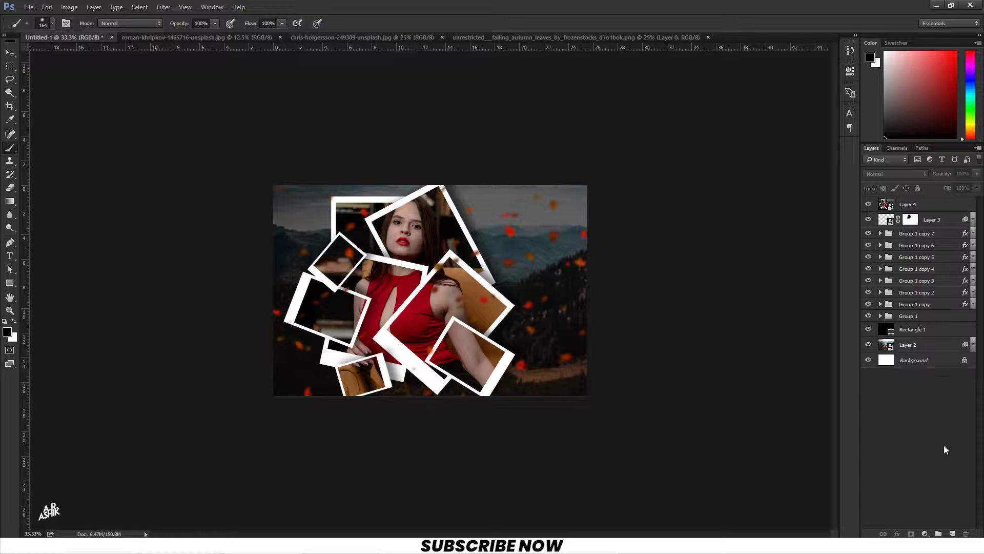
Apply the Camera Raw Filter to the merged top layer with Temperature -10 and Tint +17
{"action": "left_click", "coordinate": [163, 6]}
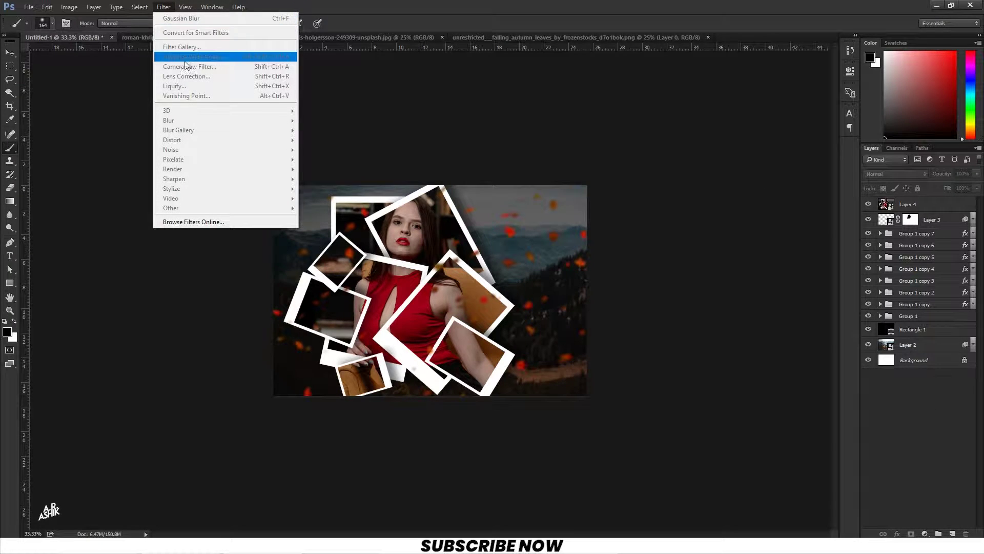
{"action": "left_click", "coordinate": [544, 2]}
{"action": "left_click", "coordinate": [917, 204]}
{"action": "left_click", "coordinate": [163, 7]}
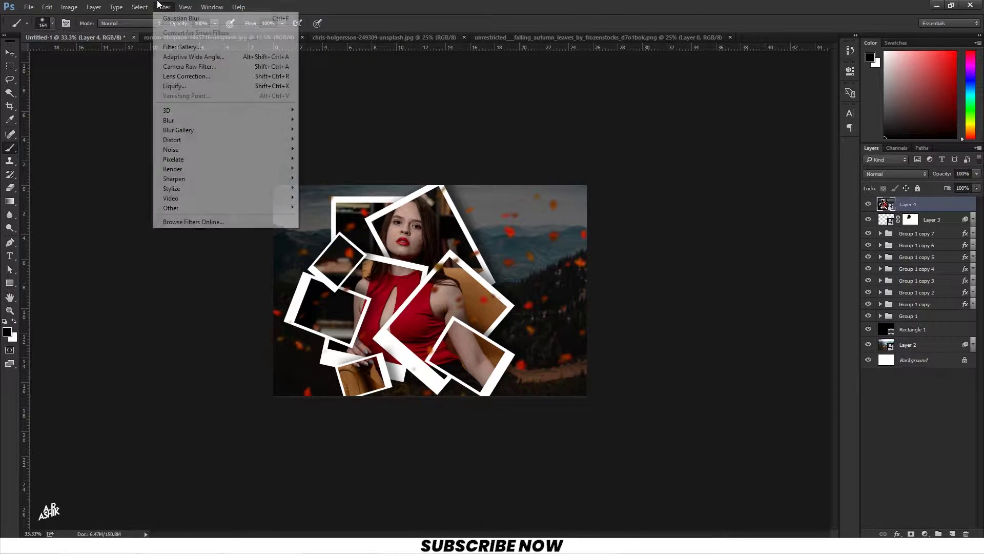
{"action": "left_click", "coordinate": [186, 66]}
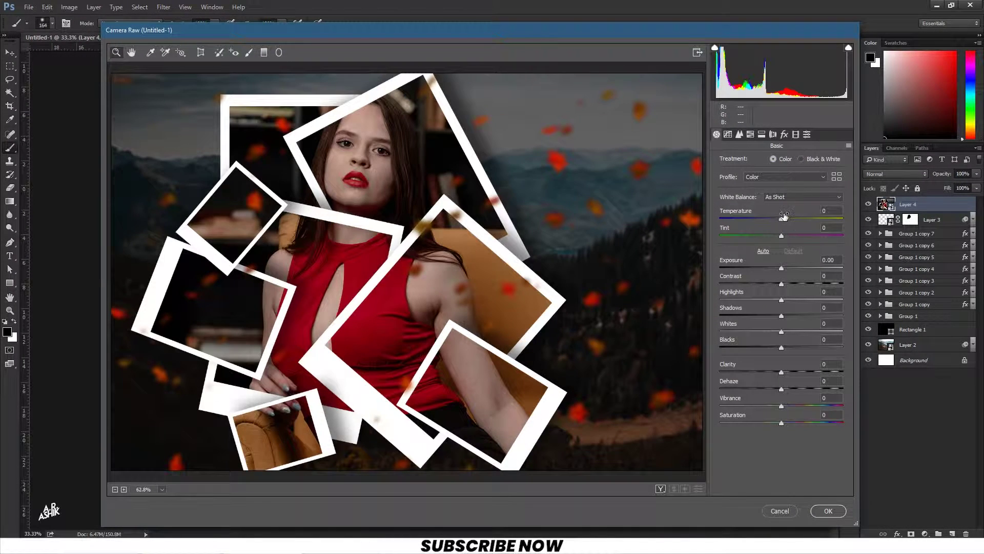
{"action": "mouse_move", "coordinate": [787, 220]}
{"action": "left_mouse_down"}
{"action": "mouse_move", "coordinate": [793, 236]}
{"action": "mouse_move", "coordinate": [775, 220]}
{"action": "left_mouse_up"}
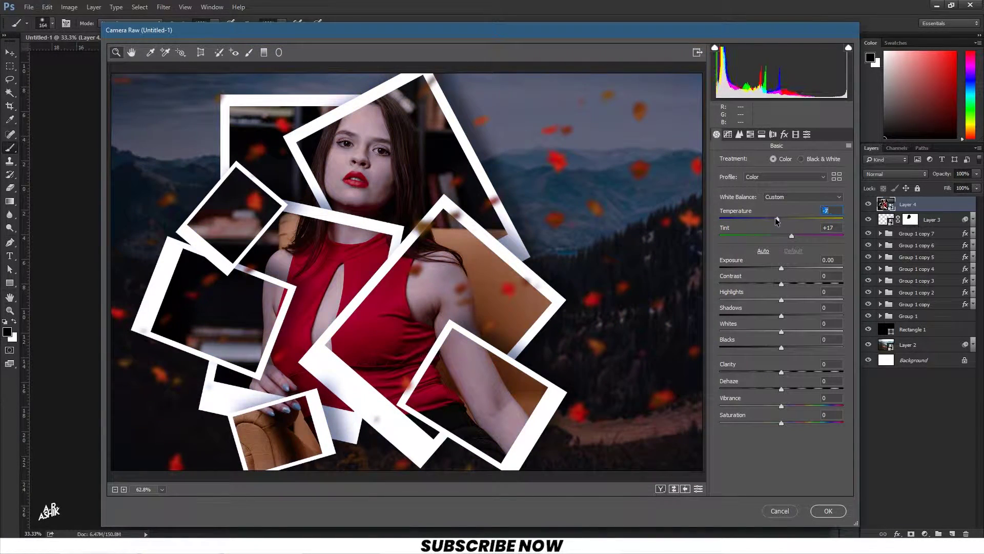
Set Exposure to +0.50, Contrast to +31, Highlights to -36, Shadows to +5, Whites to -15 and Clarity to +33
{"action": "left_click_drag", "start_coordinate": [782, 267], "coordinate": [801, 283]}
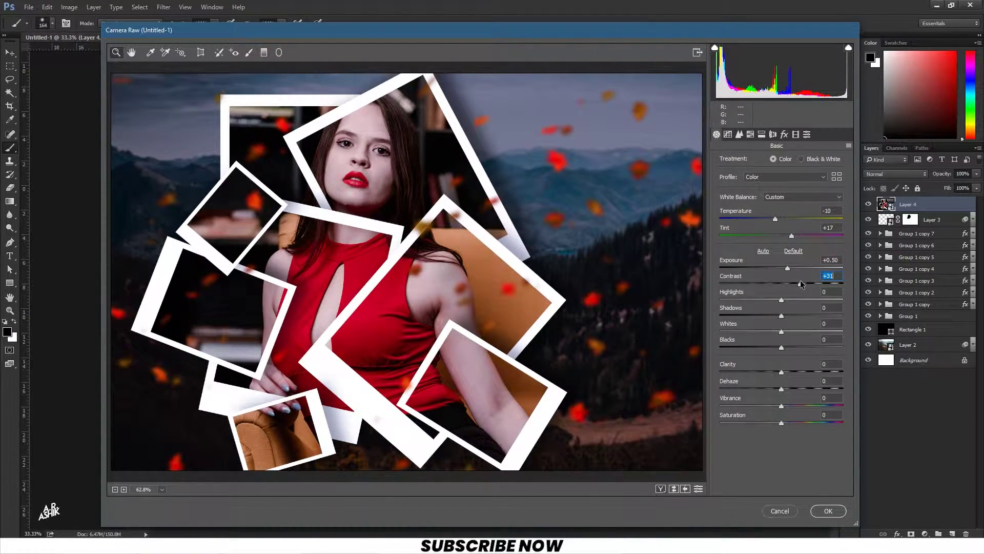
{"action": "left_click_drag", "start_coordinate": [782, 302], "coordinate": [771, 335]}
{"action": "left_click_drag", "start_coordinate": [783, 371], "coordinate": [801, 370]}
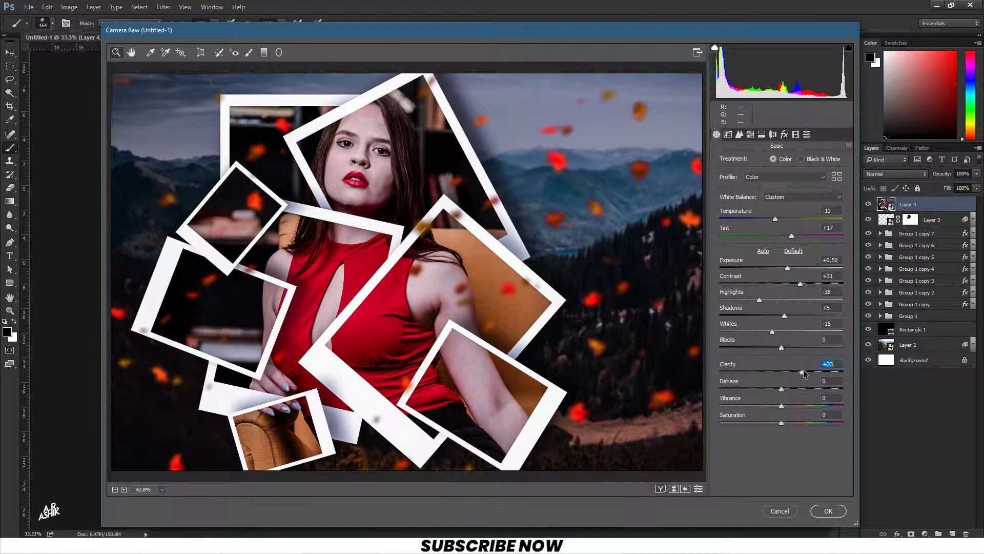